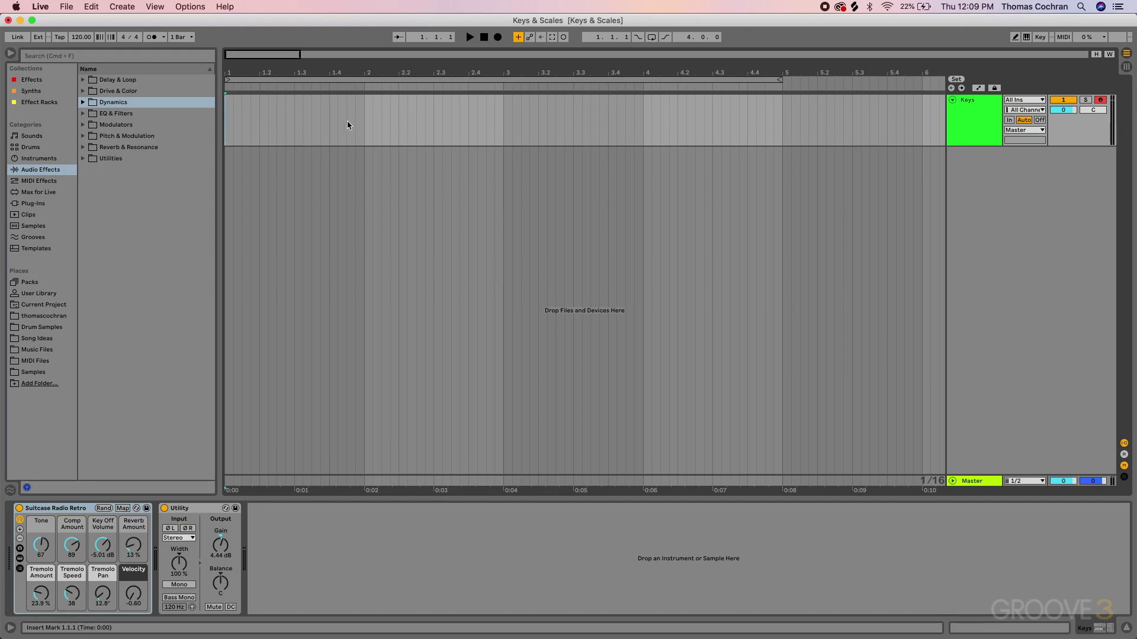
Select bar 1 on the Keys track and insert an empty one-bar MIDI clip with Cmd+Shift+M.
{"action": "left_click_drag", "start_coordinate": [365, 122], "coordinate": [201, 122]}
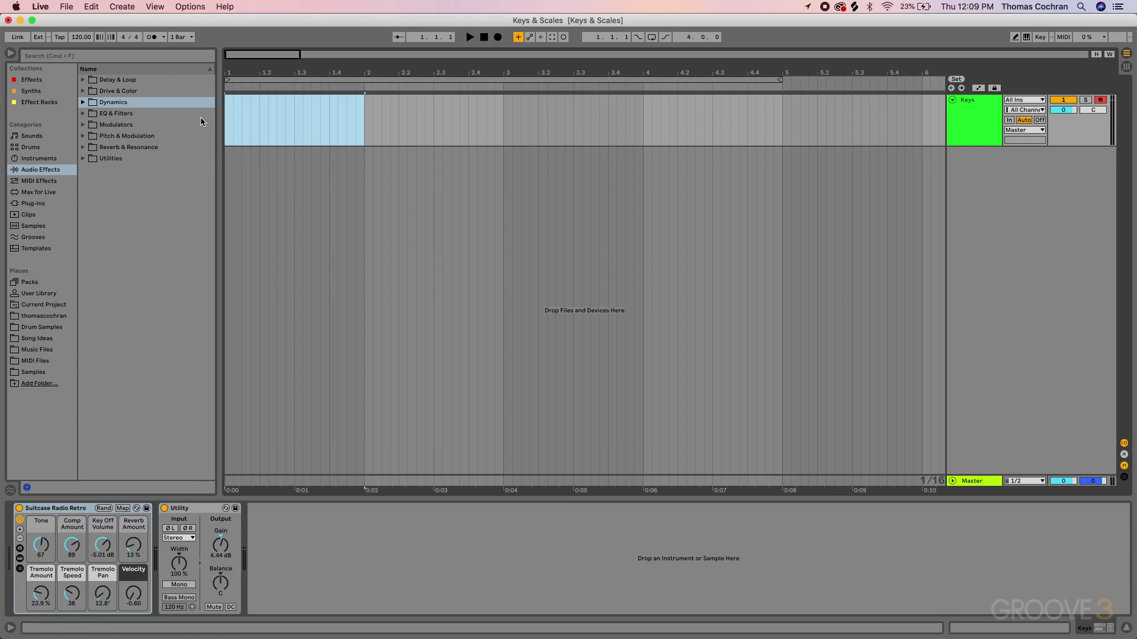
{"action": "key", "text": "super+shift+m"}
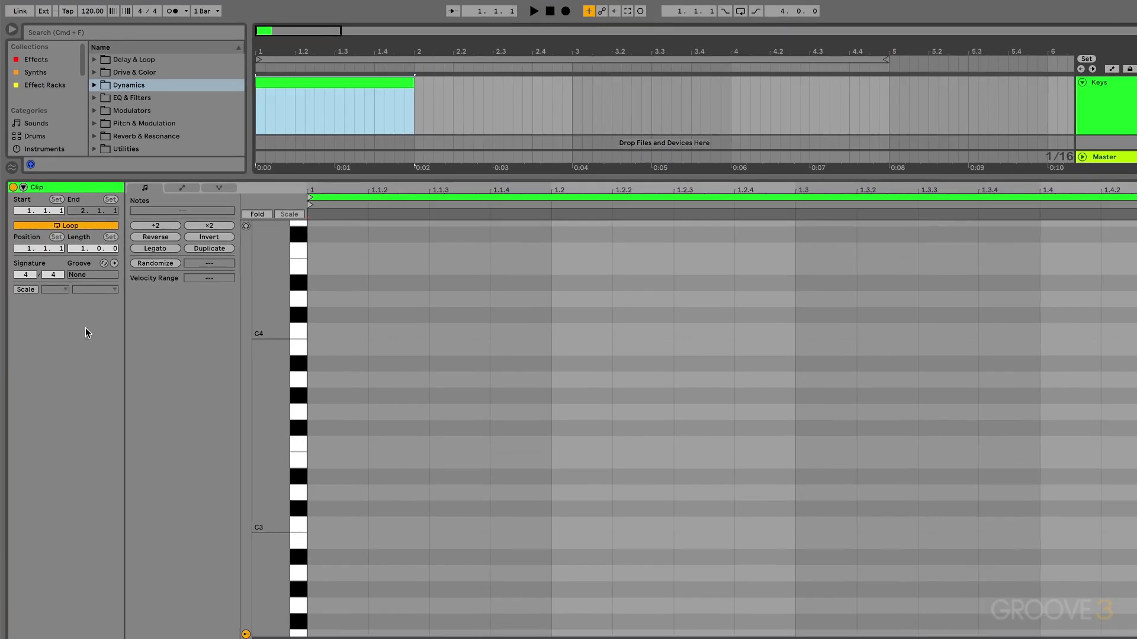
Turn on C Major scale highlighting for the empty Keys clip in the piano roll.
{"action": "left_click", "coordinate": [26, 290]}
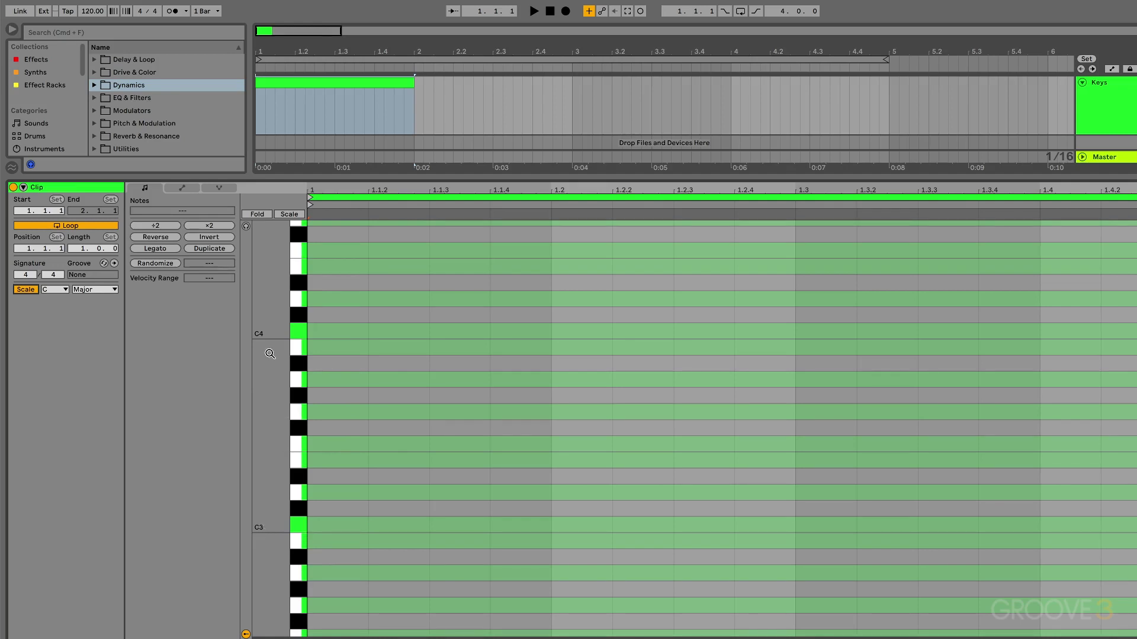
{"action": "scroll", "coordinate": [267, 356], "scroll_direction": "up", "scroll_amount": 2}
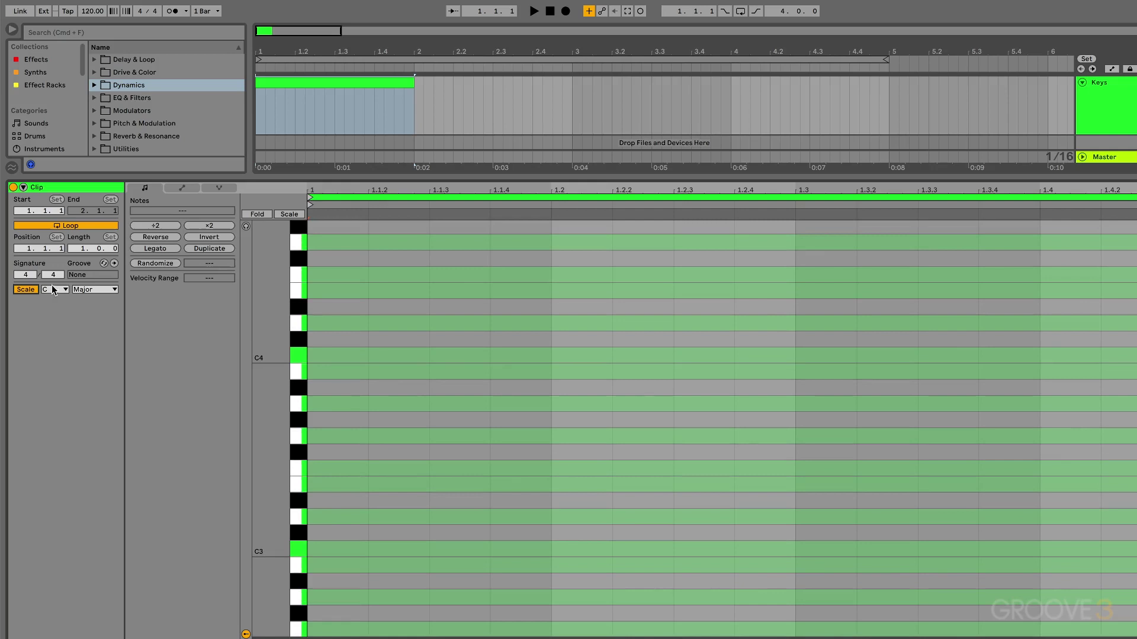
Set the clip scale to Minor with root A, passing through D#/Eb first.
{"action": "left_click", "coordinate": [53, 290]}
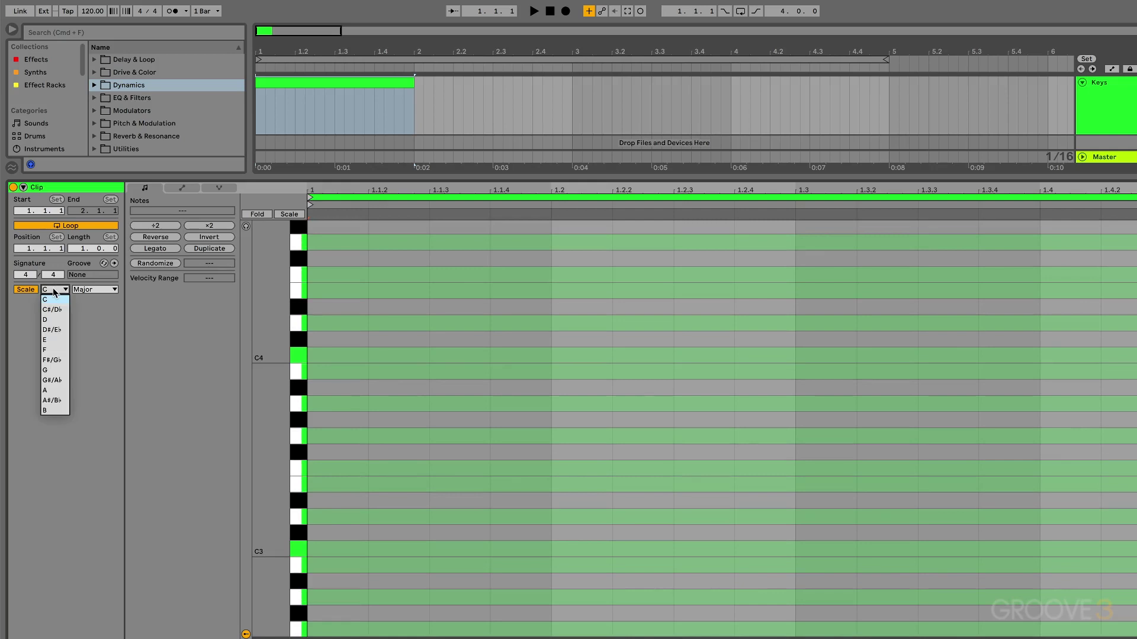
{"action": "left_click", "coordinate": [51, 331]}
{"action": "left_click", "coordinate": [88, 290]}
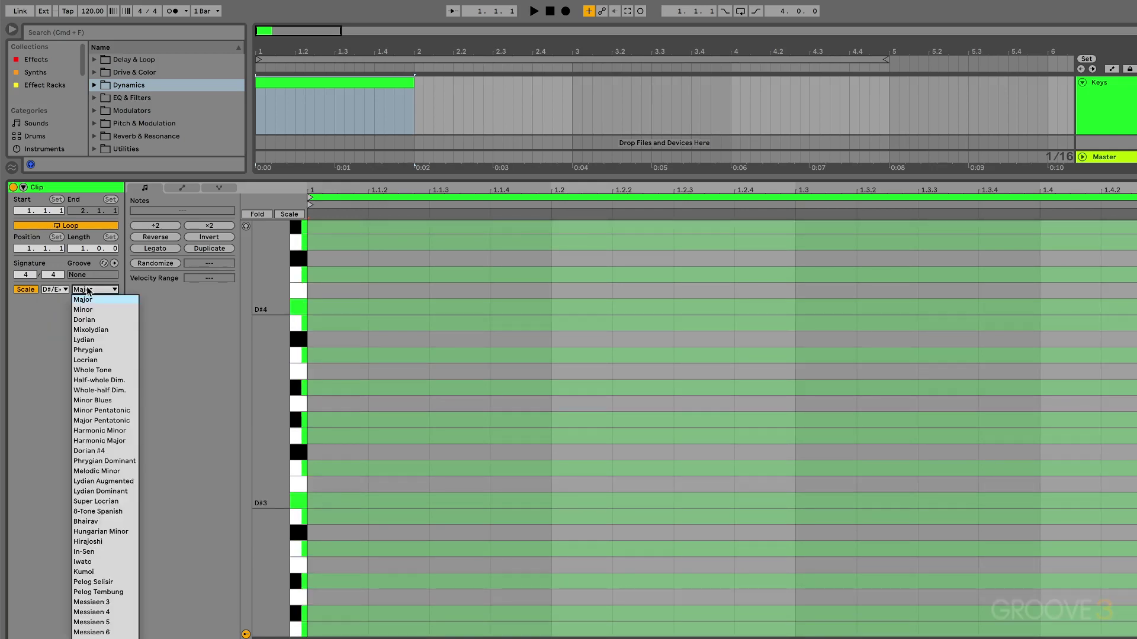
{"action": "left_click", "coordinate": [92, 308]}
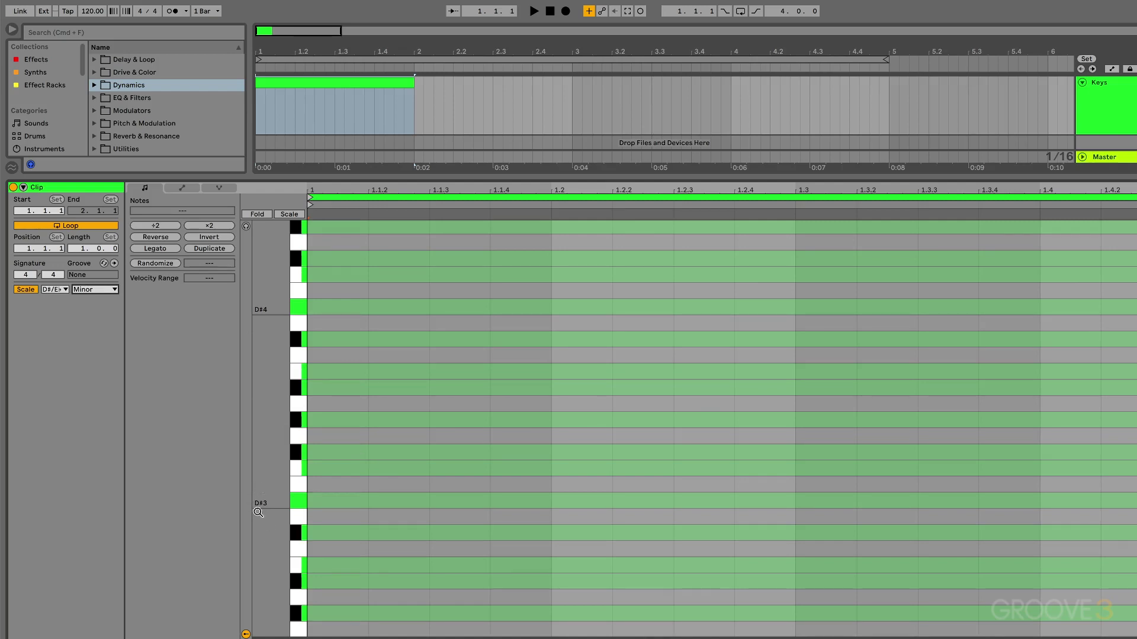
{"action": "left_click", "coordinate": [55, 289]}
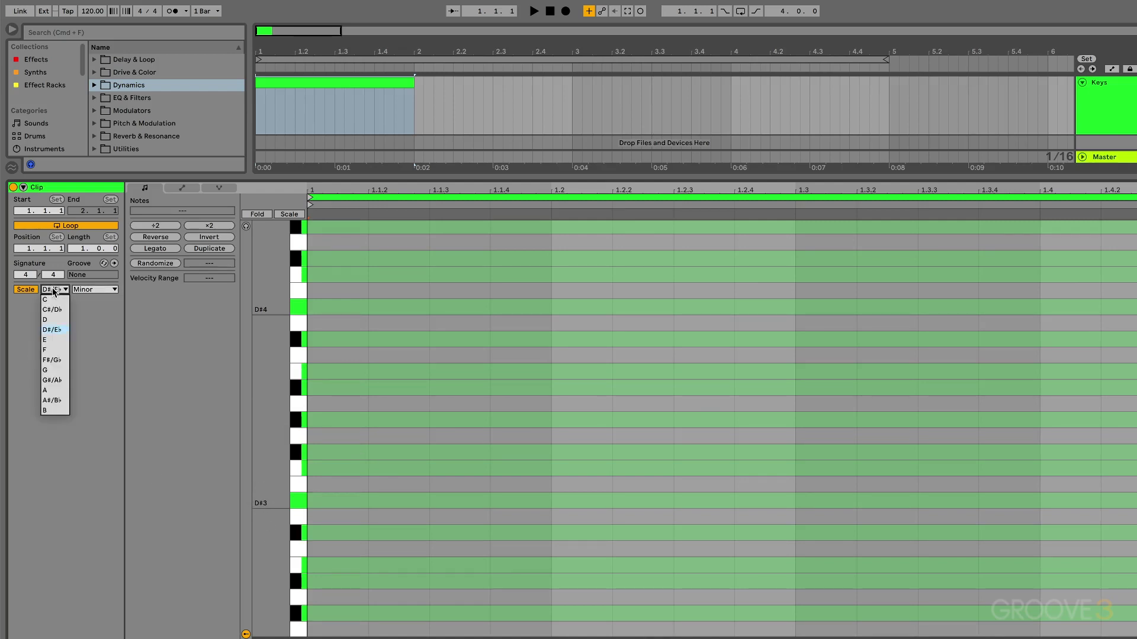
{"action": "left_click", "coordinate": [54, 390]}
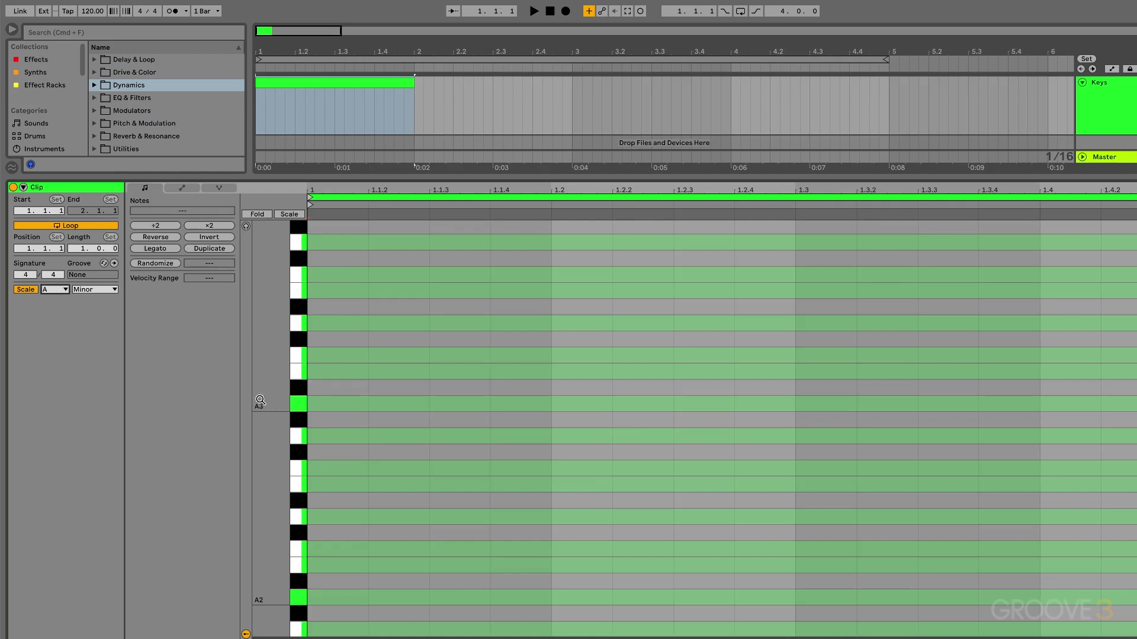
Add an A3 note at the clip start, then remove it again.
{"action": "scroll", "coordinate": [332, 429], "scroll_direction": "up", "scroll_amount": 4}
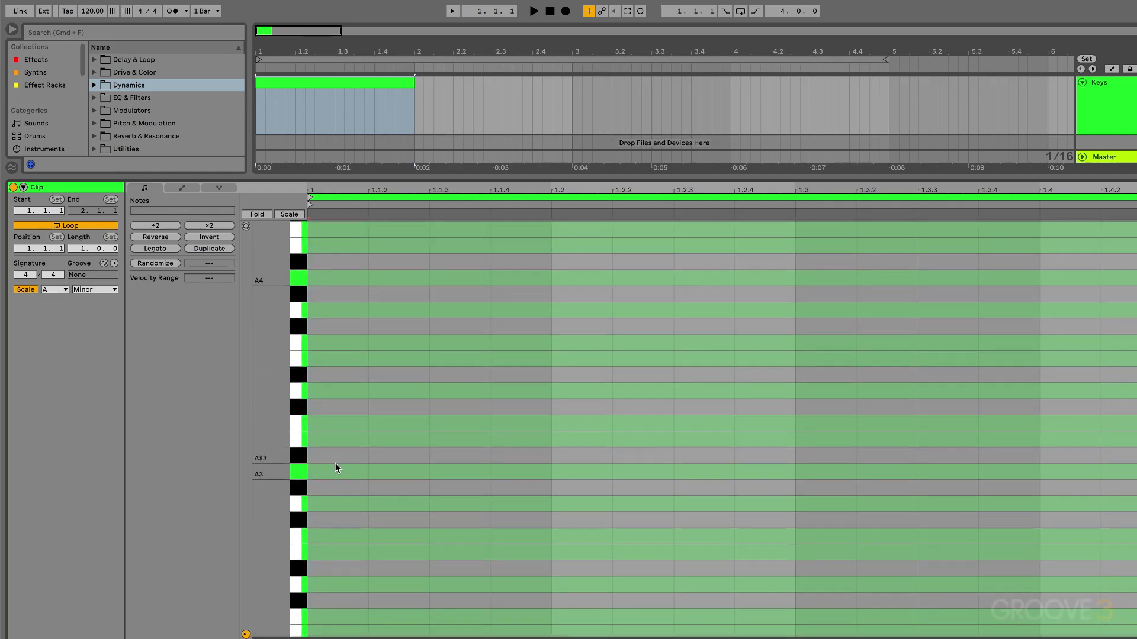
{"action": "double_click", "coordinate": [337, 472]}
{"action": "double_click", "coordinate": [338, 472]}
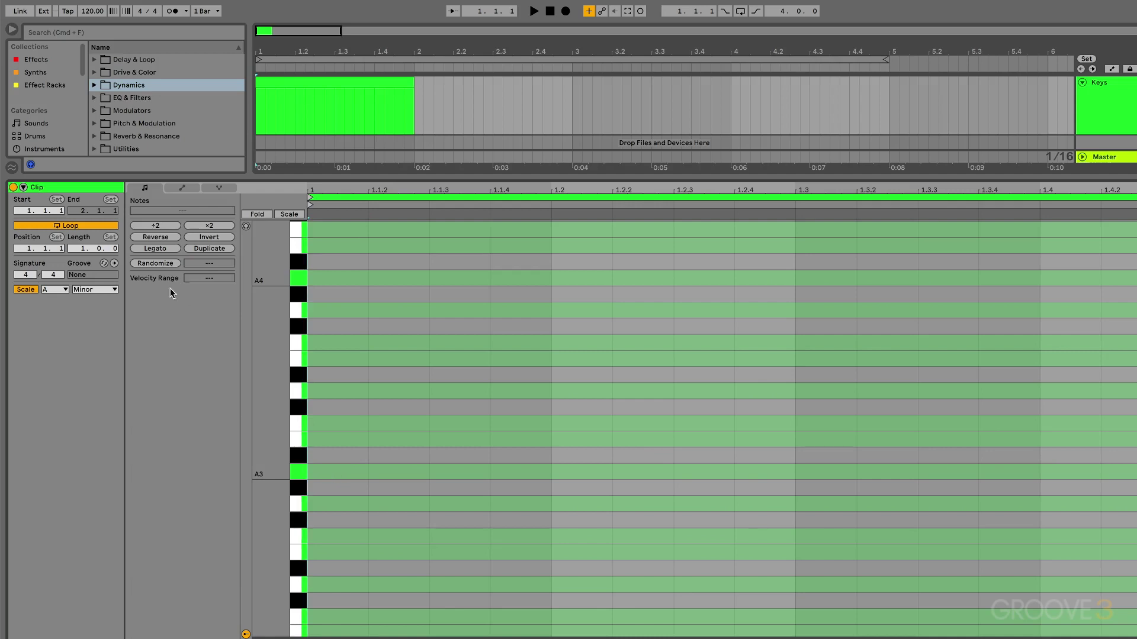
{"action": "left_click", "coordinate": [65, 289]}
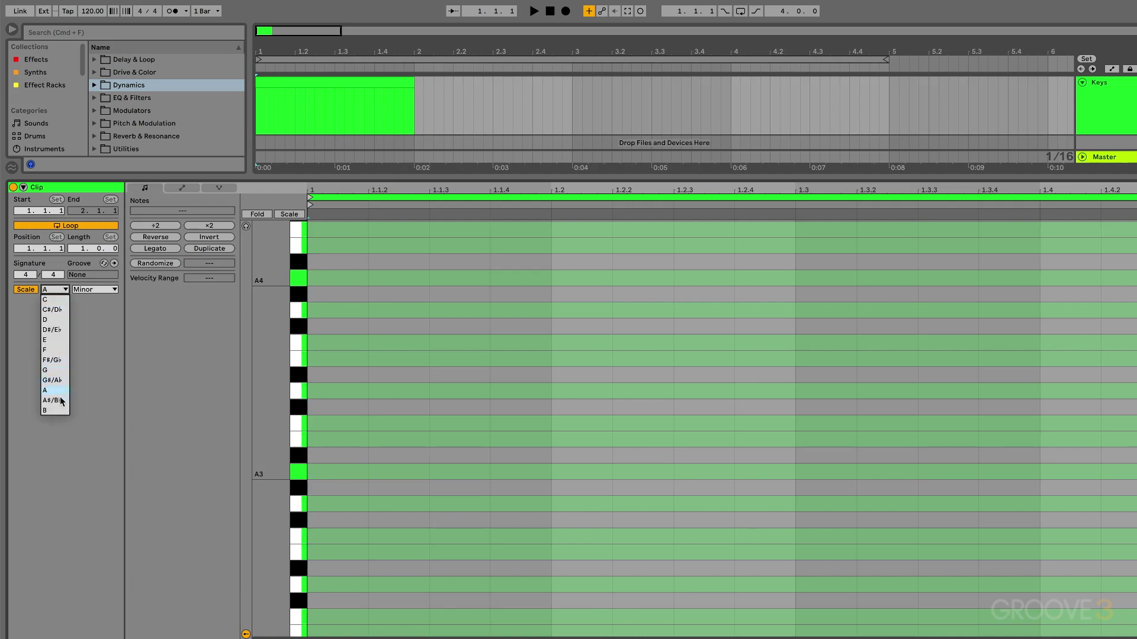
{"action": "left_click", "coordinate": [59, 290]}
{"action": "left_click", "coordinate": [90, 290]}
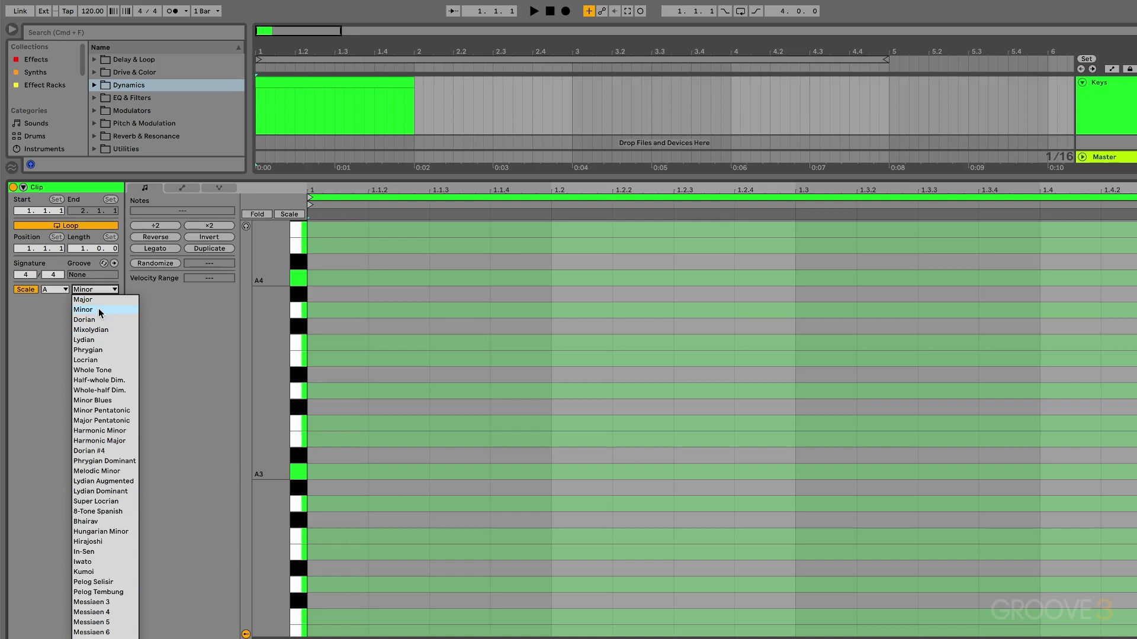
{"action": "left_click", "coordinate": [109, 401]}
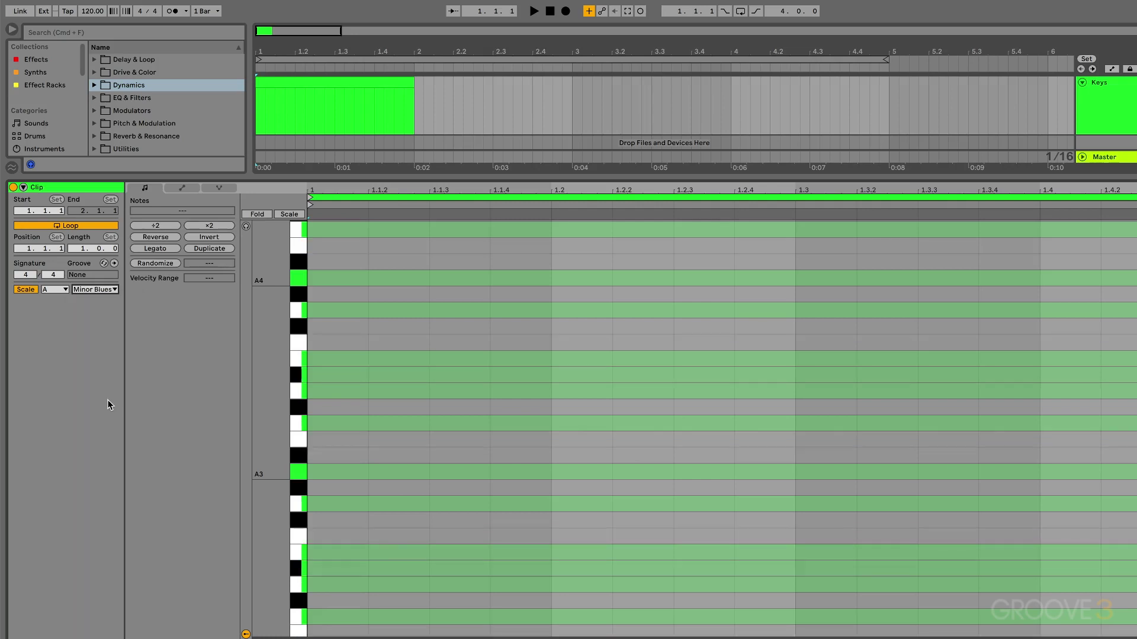
{"action": "left_click", "coordinate": [107, 290]}
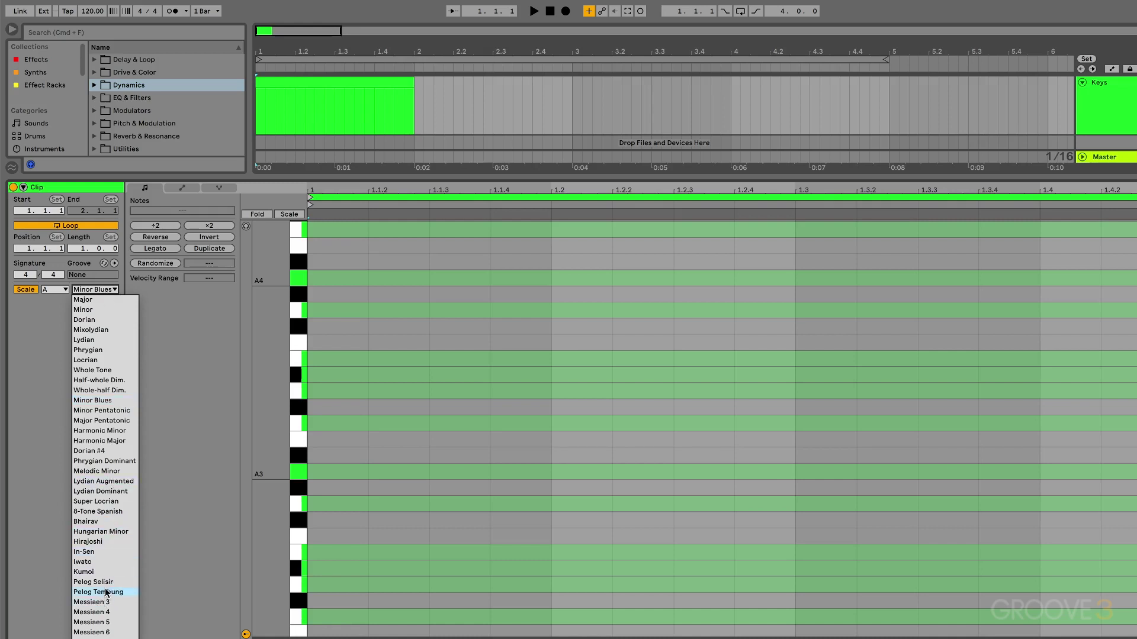
{"action": "left_click", "coordinate": [100, 562]}
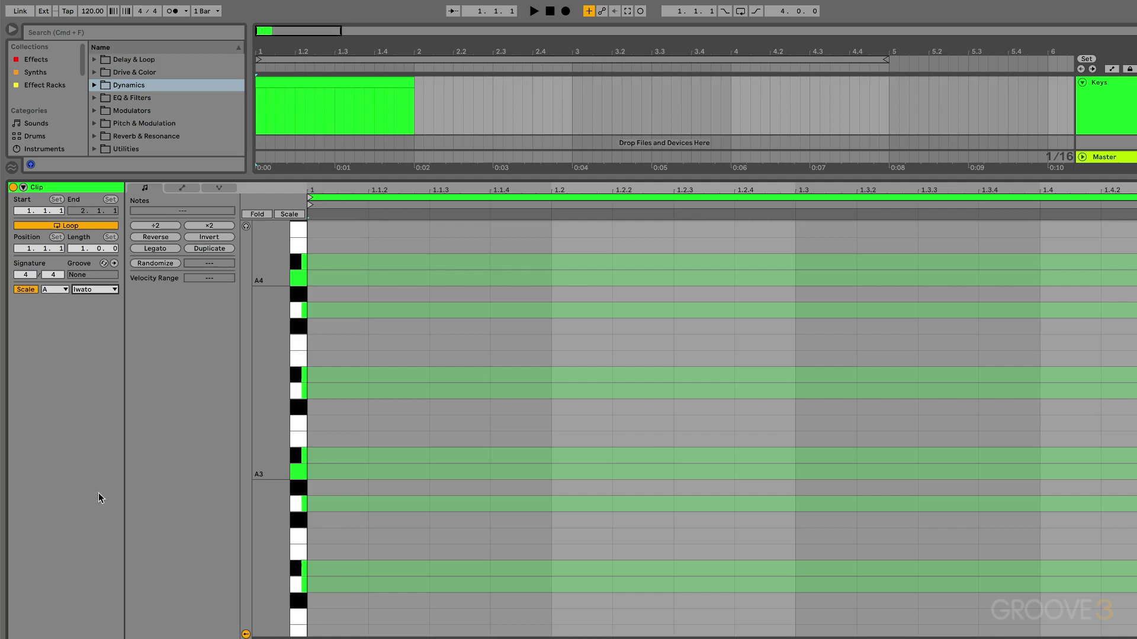
{"action": "left_click", "coordinate": [97, 290]}
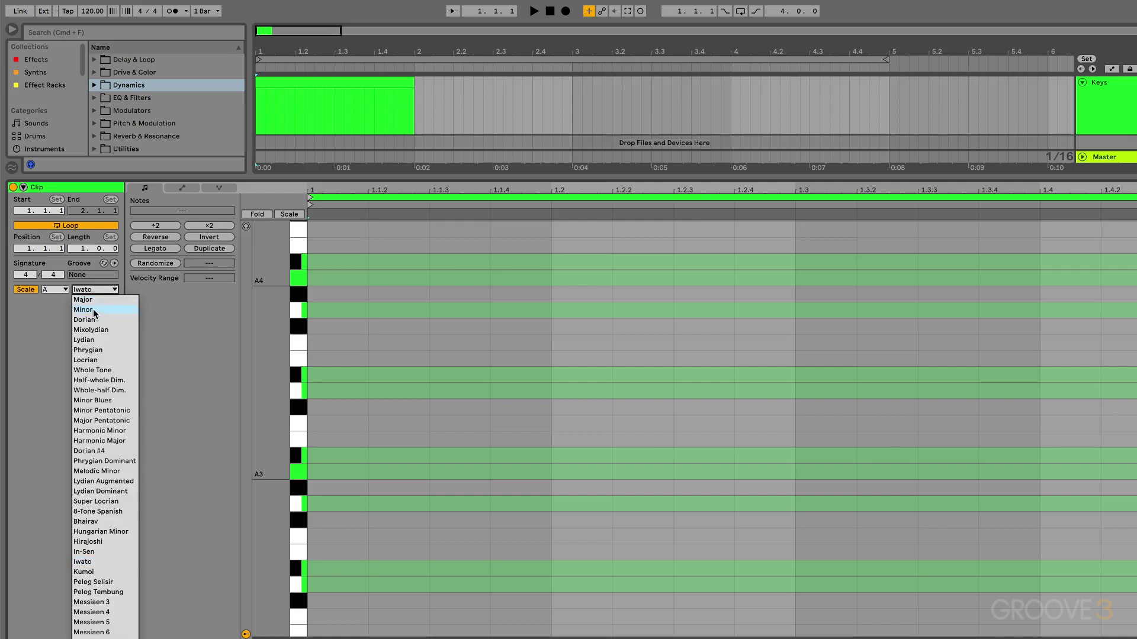
{"action": "left_click", "coordinate": [93, 310]}
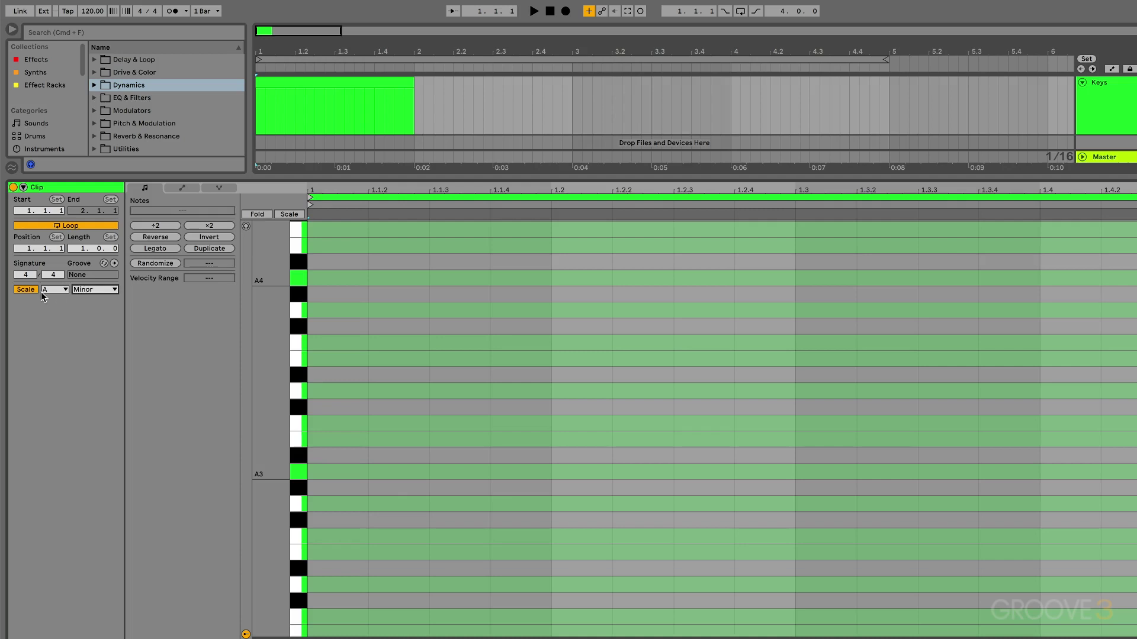
Draw A3, C4 and E4 at the clip start and lengthen the chord to 1.2.
{"action": "double_click", "coordinate": [328, 473]}
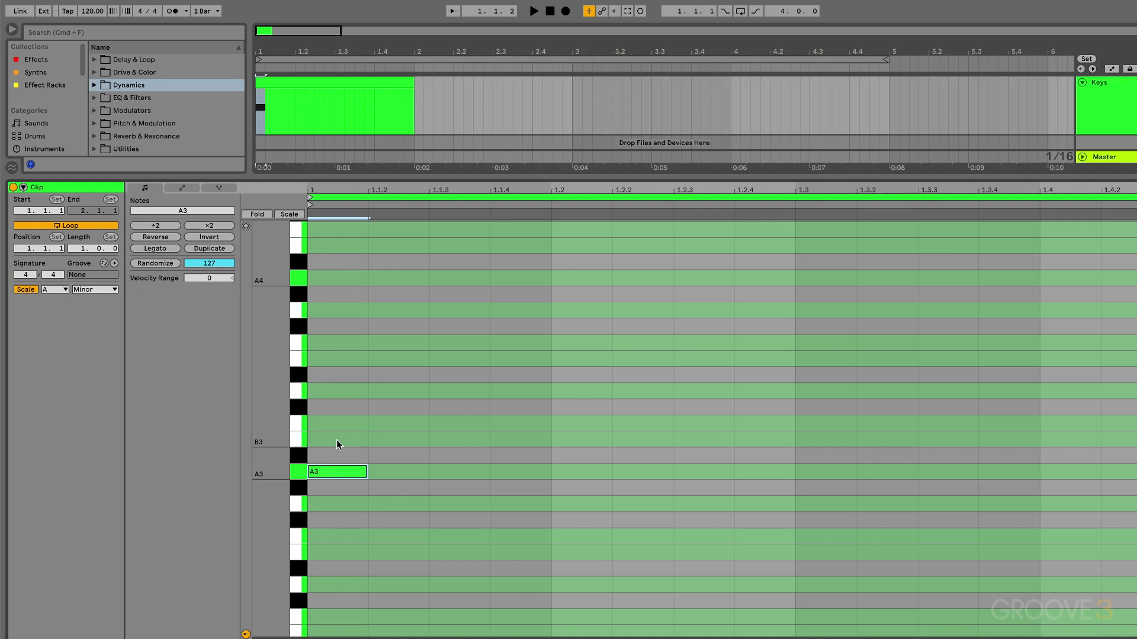
{"action": "double_click", "coordinate": [338, 423]}
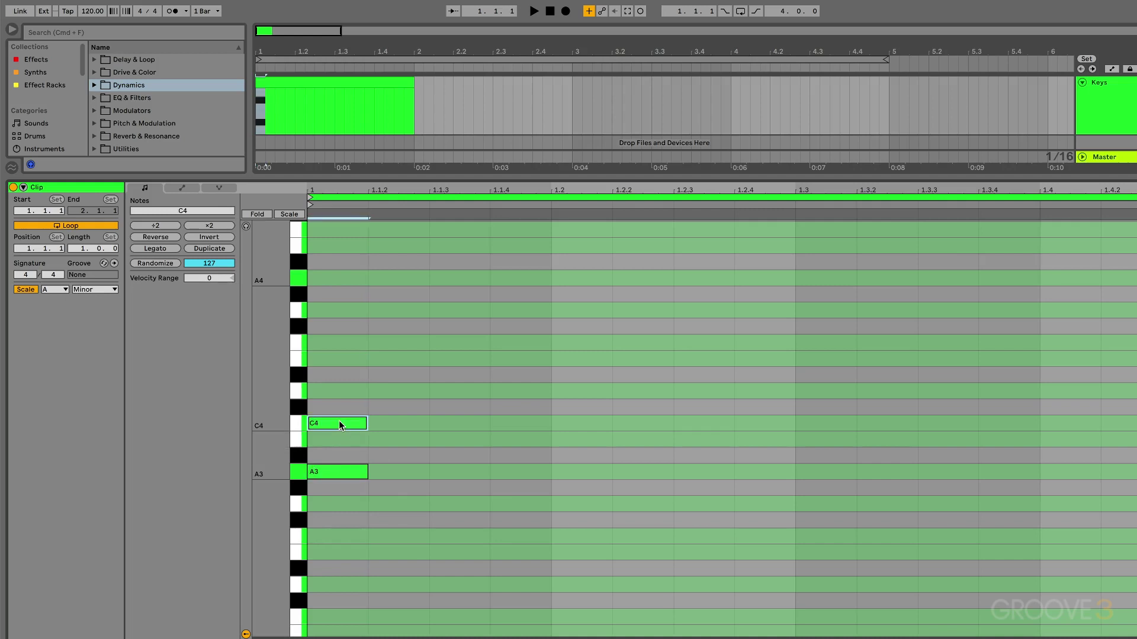
{"action": "double_click", "coordinate": [337, 363]}
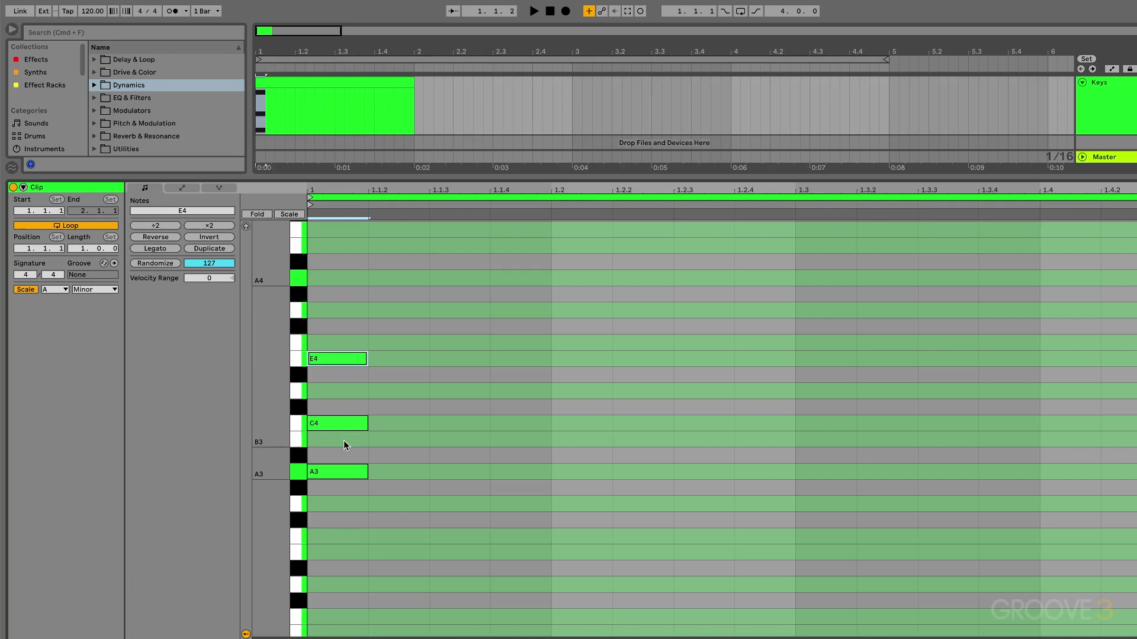
{"action": "left_click_drag", "start_coordinate": [393, 335], "coordinate": [551, 472]}
Audition the A minor chord and extend all three notes to 1.3.
{"action": "key", "text": "space"}
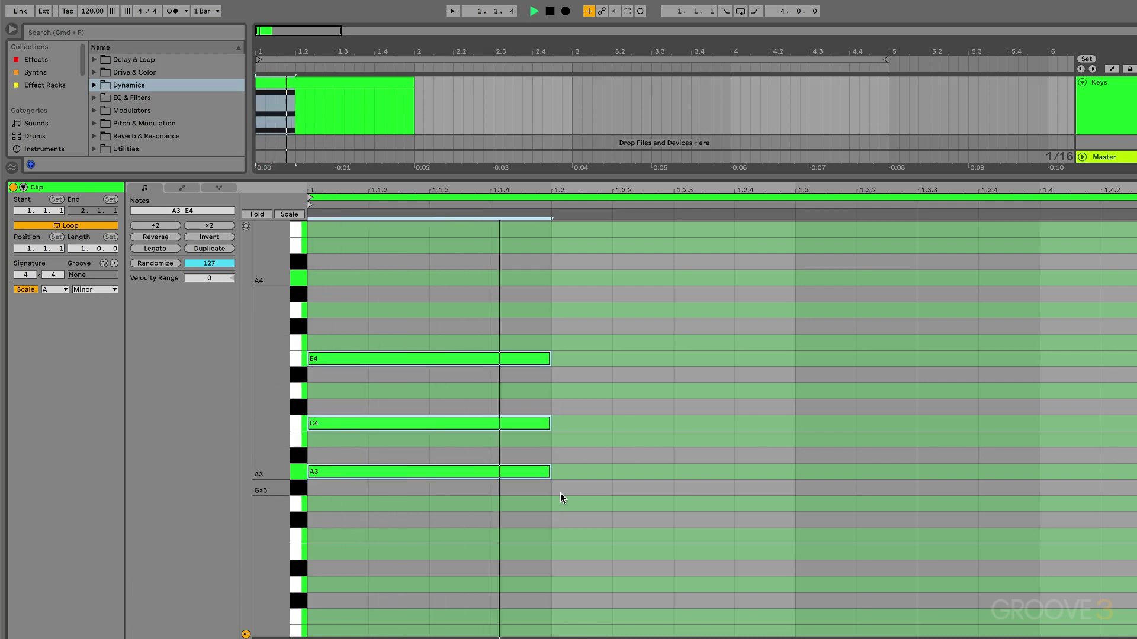
{"action": "key", "text": "space"}
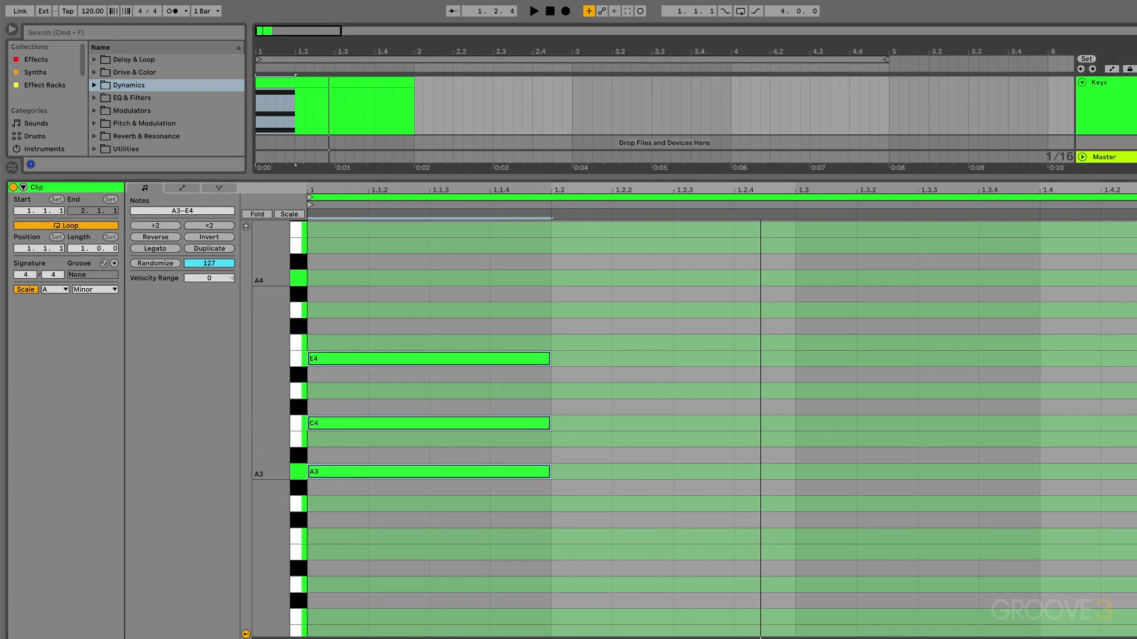
{"action": "key", "text": "space"}
{"action": "key", "text": "space"}
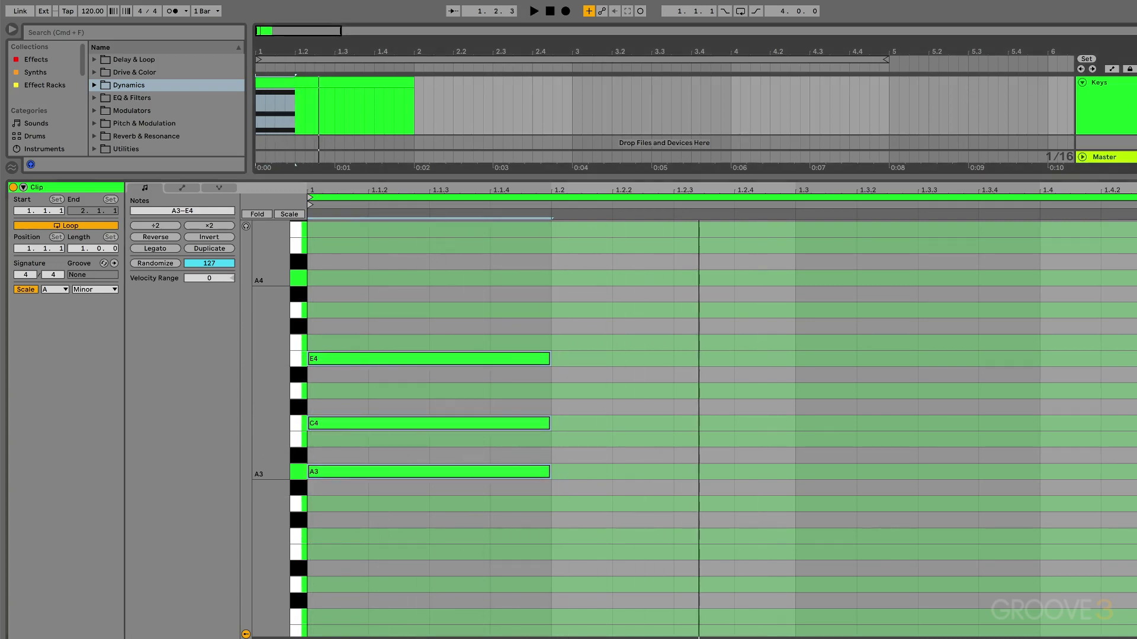
{"action": "left_click_drag", "start_coordinate": [548, 359], "coordinate": [801, 396]}
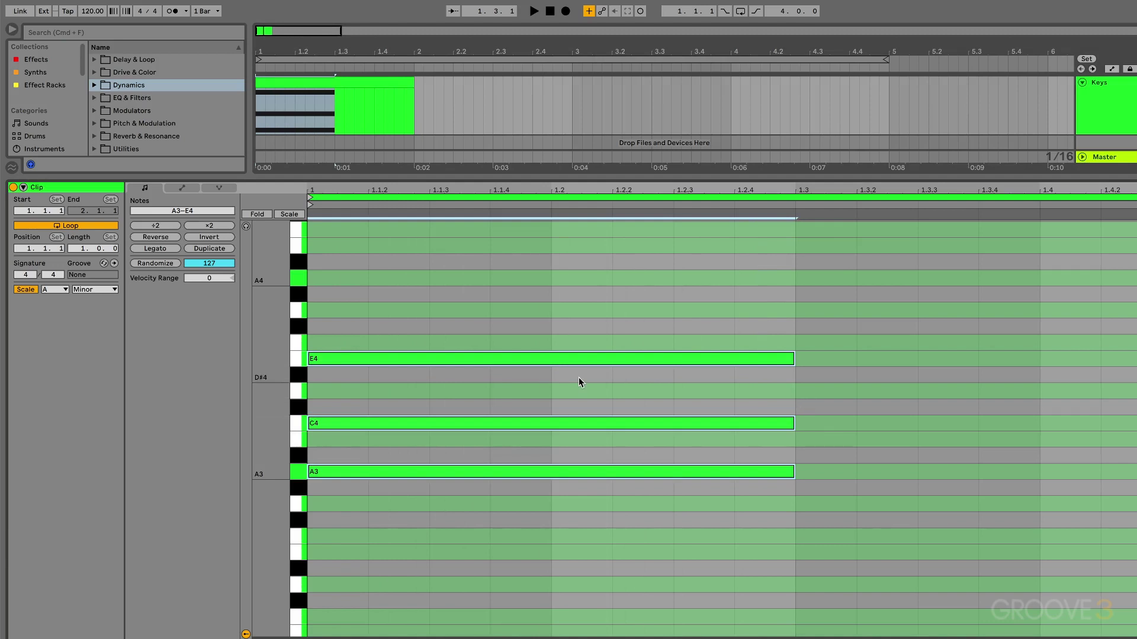
{"action": "left_click", "coordinate": [627, 388]}
{"action": "left_click", "coordinate": [707, 361]}
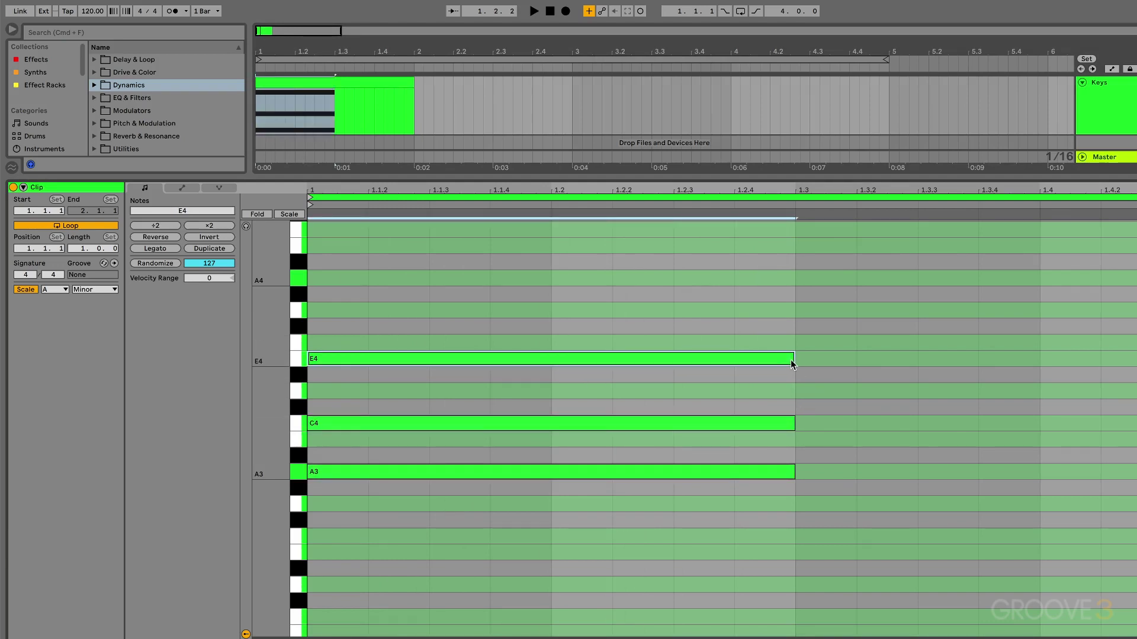
{"action": "left_click_drag", "start_coordinate": [793, 363], "coordinate": [562, 392]}
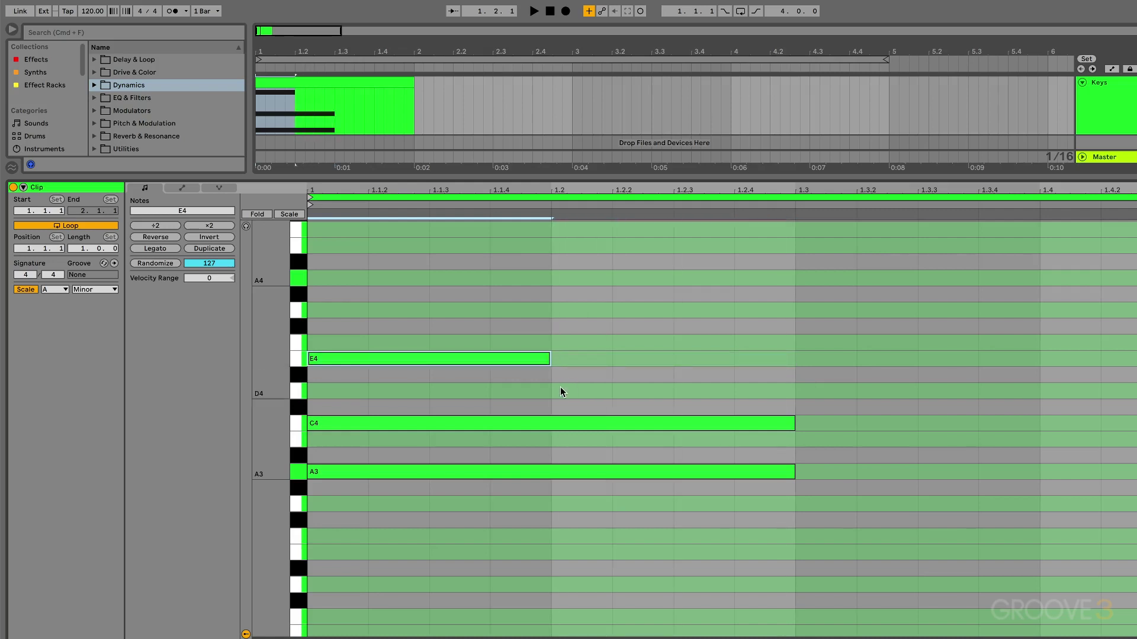
{"action": "double_click", "coordinate": [740, 376]}
{"action": "left_click_drag", "start_coordinate": [548, 362], "coordinate": [716, 366]}
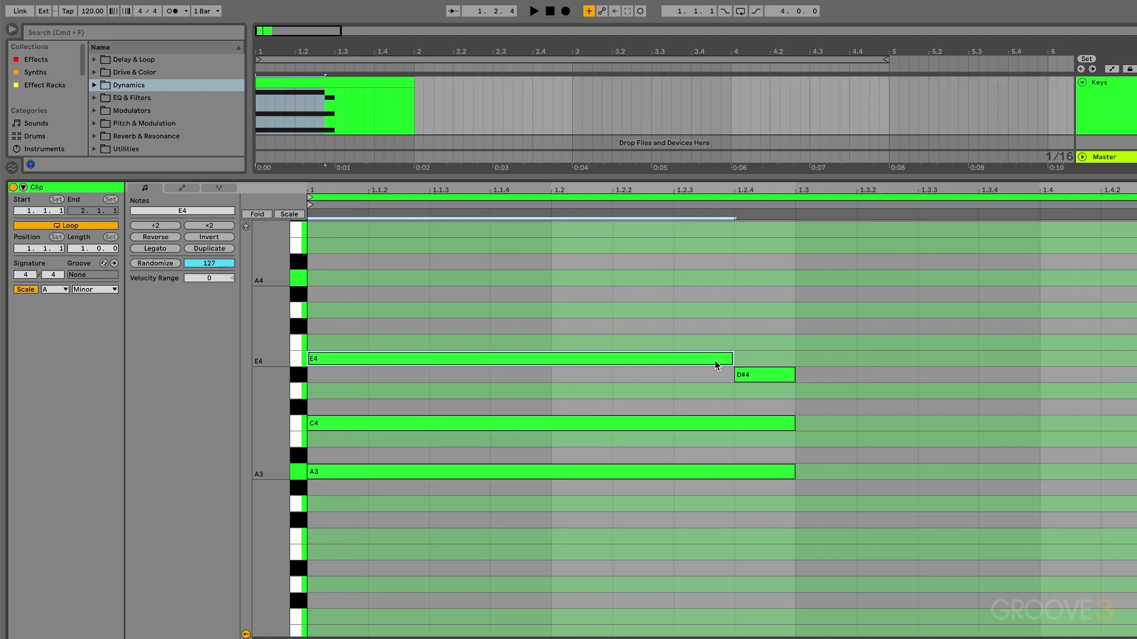
{"action": "mouse_move", "coordinate": [783, 382]}
{"action": "left_mouse_down"}
{"action": "mouse_move", "coordinate": [782, 410]}
{"action": "mouse_move", "coordinate": [843, 459]}
{"action": "mouse_move", "coordinate": [833, 457]}
{"action": "mouse_move", "coordinate": [840, 541]}
{"action": "mouse_move", "coordinate": [846, 524]}
{"action": "mouse_move", "coordinate": [777, 382]}
{"action": "left_mouse_up"}
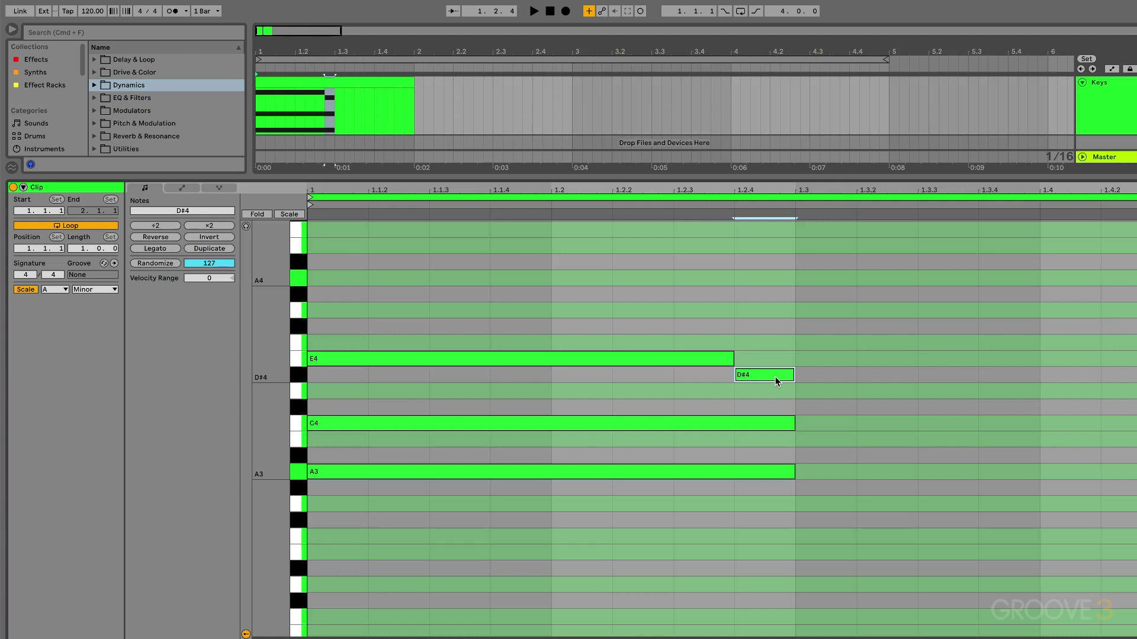
{"action": "key", "text": "space"}
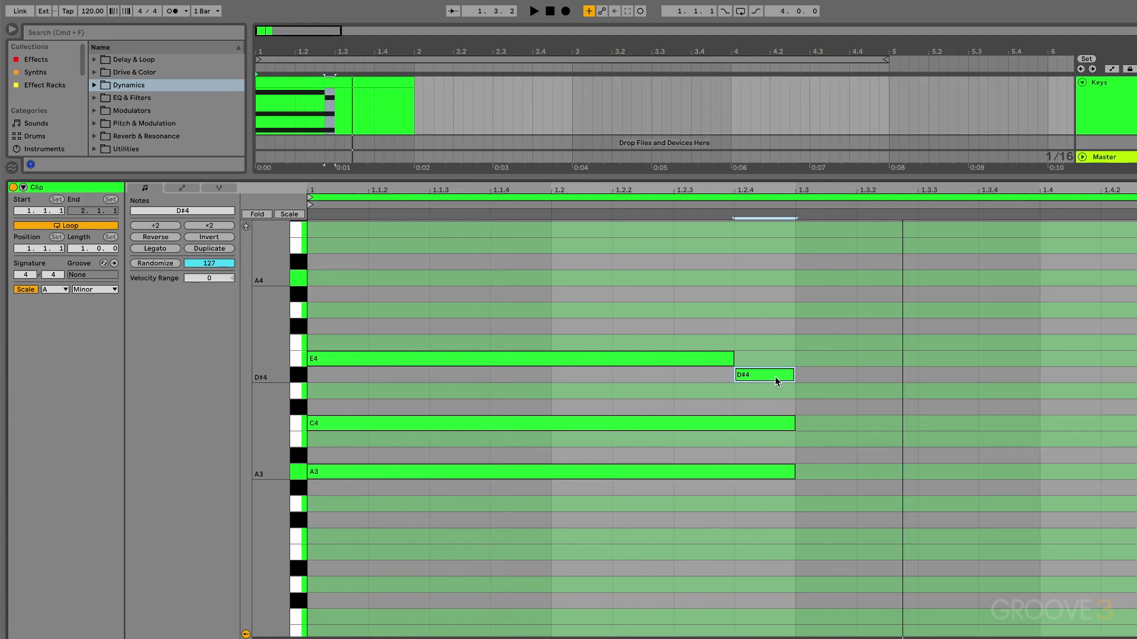
{"action": "double_click", "coordinate": [778, 382]}
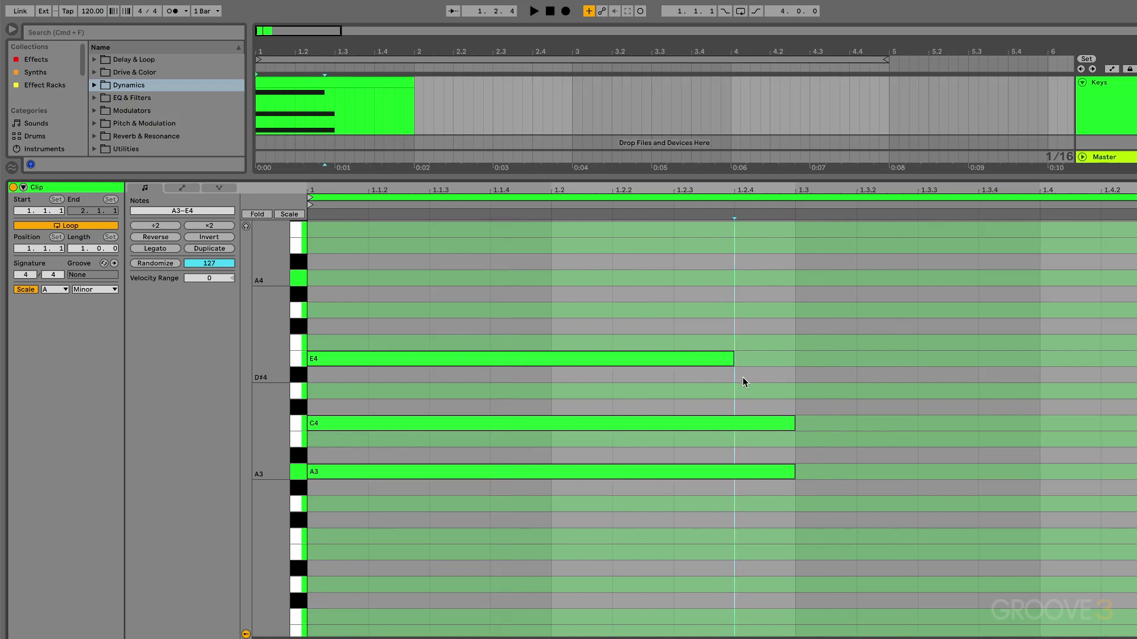
{"action": "left_click_drag", "start_coordinate": [733, 359], "coordinate": [790, 372]}
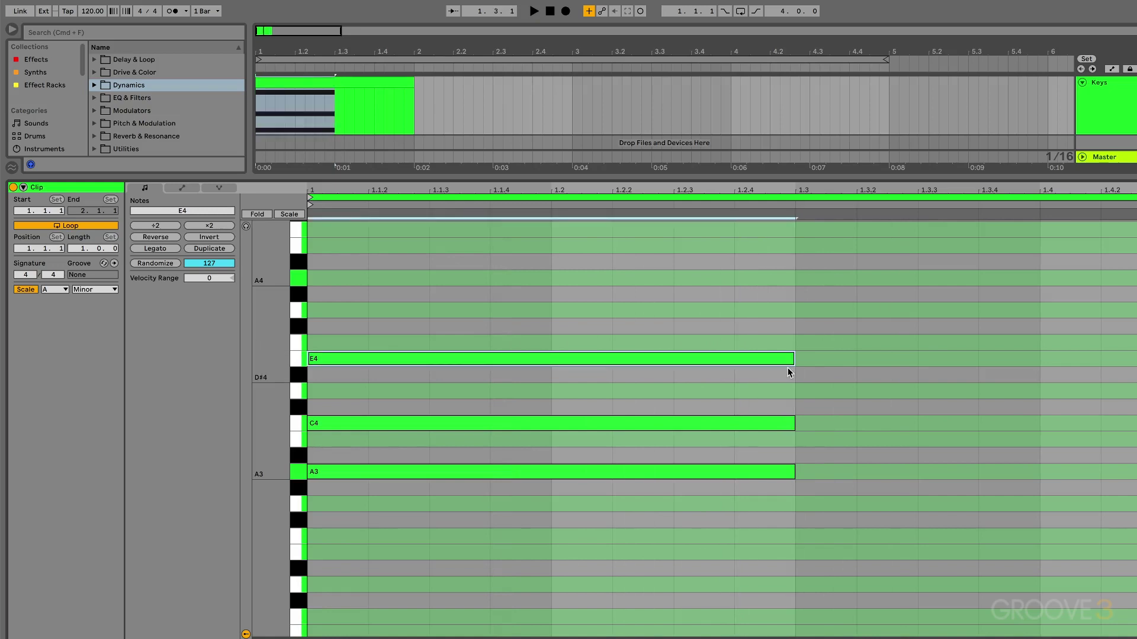
Select the A3, C4 and E4 notes, turn Scale off, and fold the piano roll to those rows.
{"action": "left_click", "coordinate": [286, 216]}
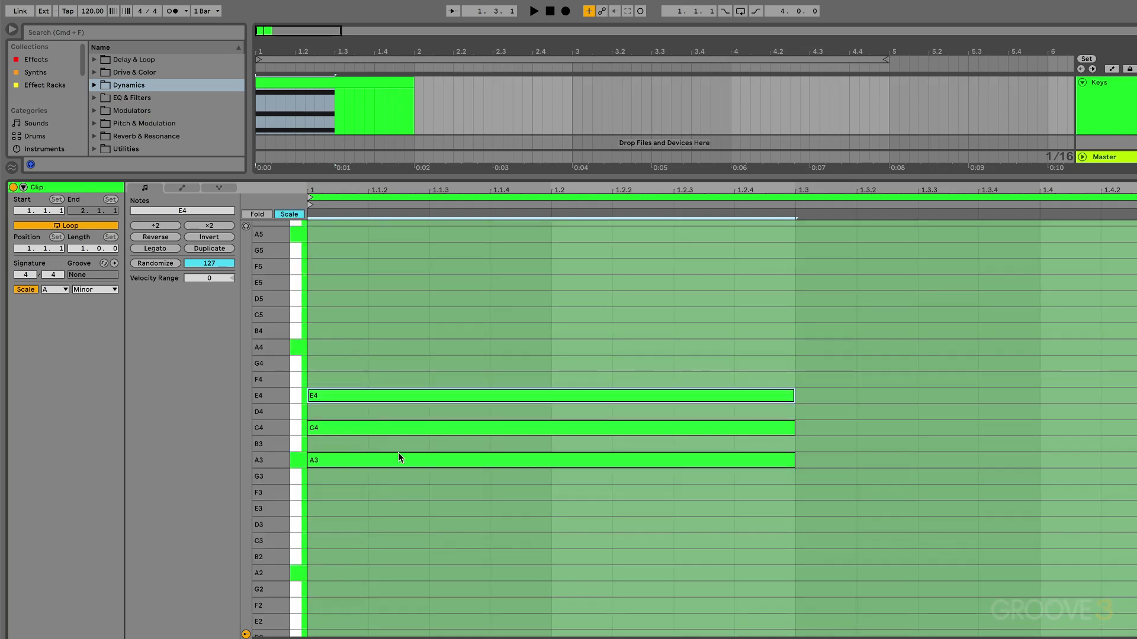
{"action": "left_click", "coordinate": [375, 513]}
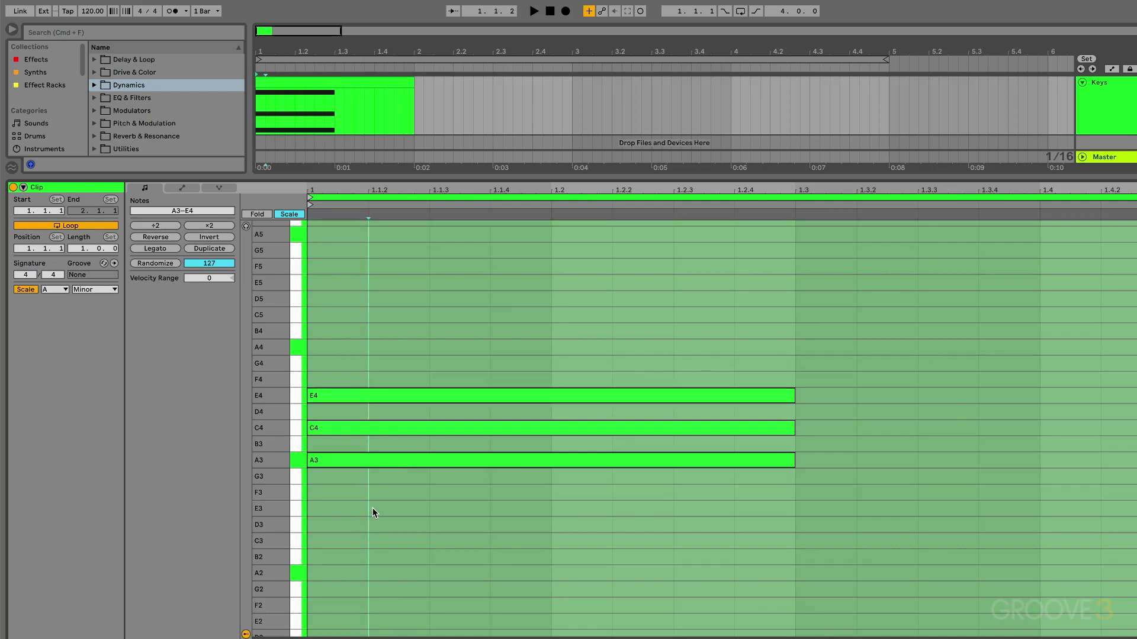
{"action": "left_click", "coordinate": [348, 457]}
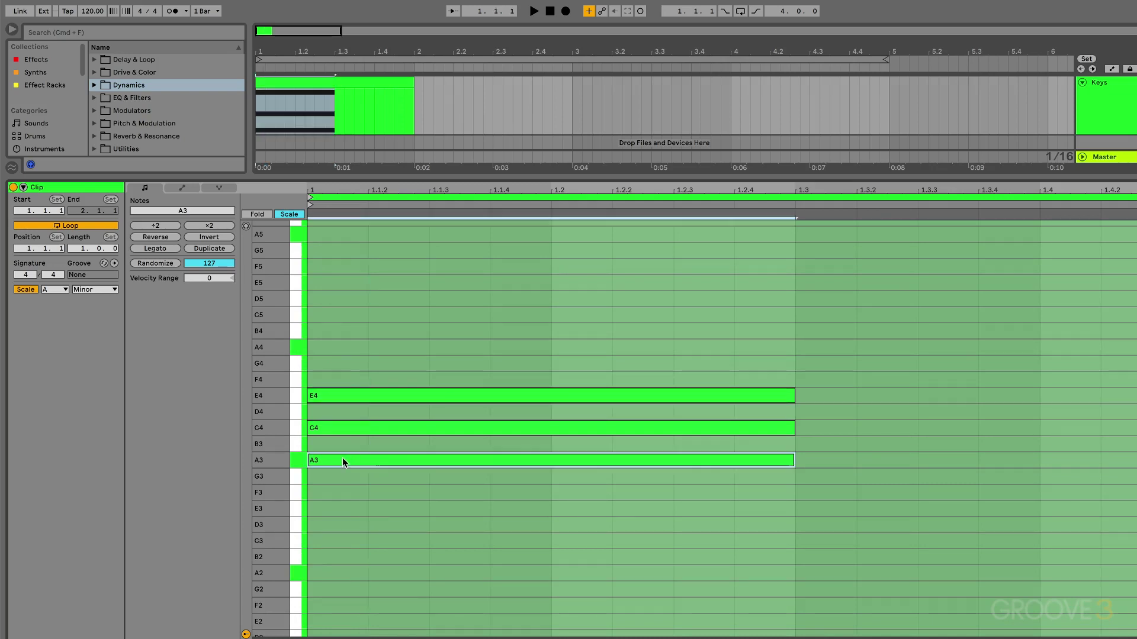
{"action": "left_click", "coordinate": [344, 429]}
{"action": "left_click", "coordinate": [344, 397]}
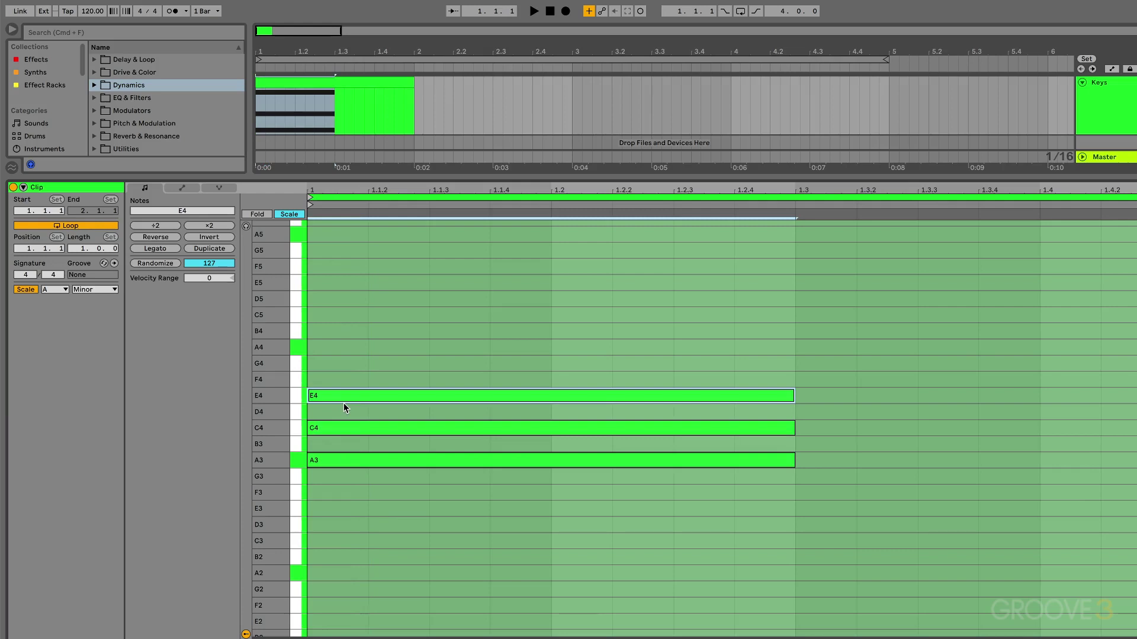
{"action": "left_click", "coordinate": [289, 214]}
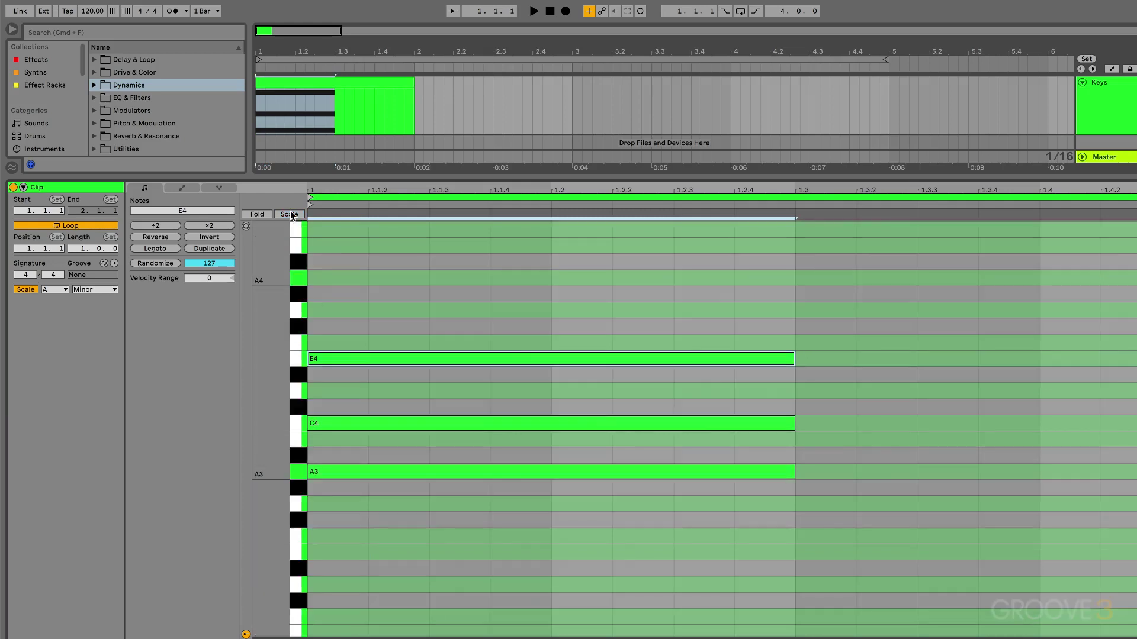
{"action": "left_click", "coordinate": [260, 215]}
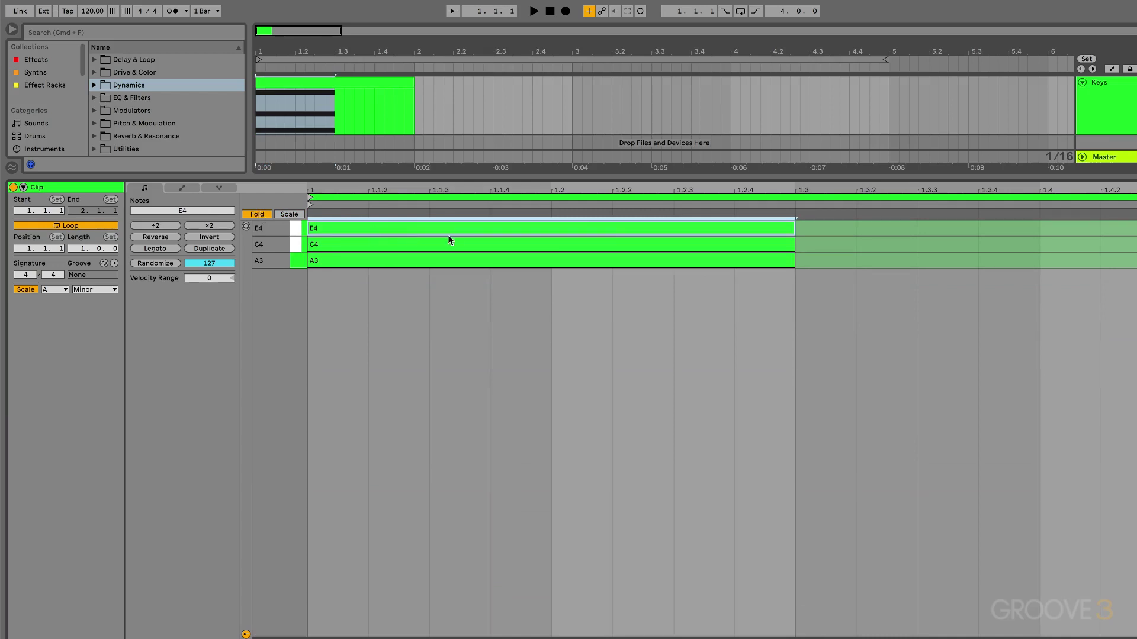
Unfold the piano roll, rebuild the chord as an A3, D4, E4 sus4, and play it.
{"action": "left_click", "coordinate": [257, 215]}
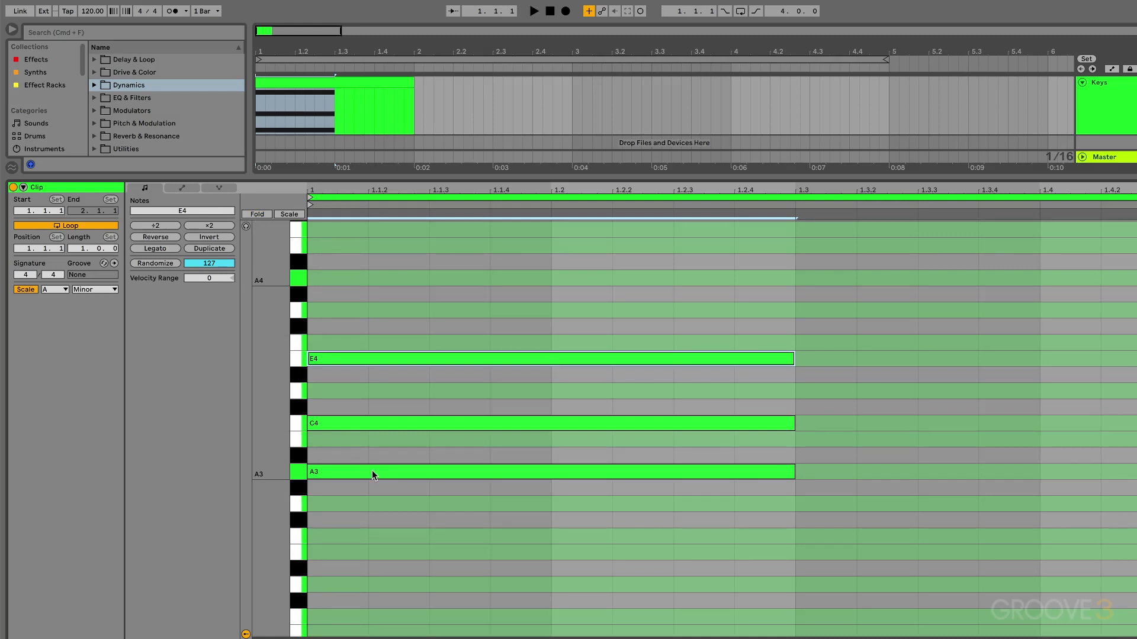
{"action": "double_click", "coordinate": [453, 357]}
{"action": "double_click", "coordinate": [442, 423]}
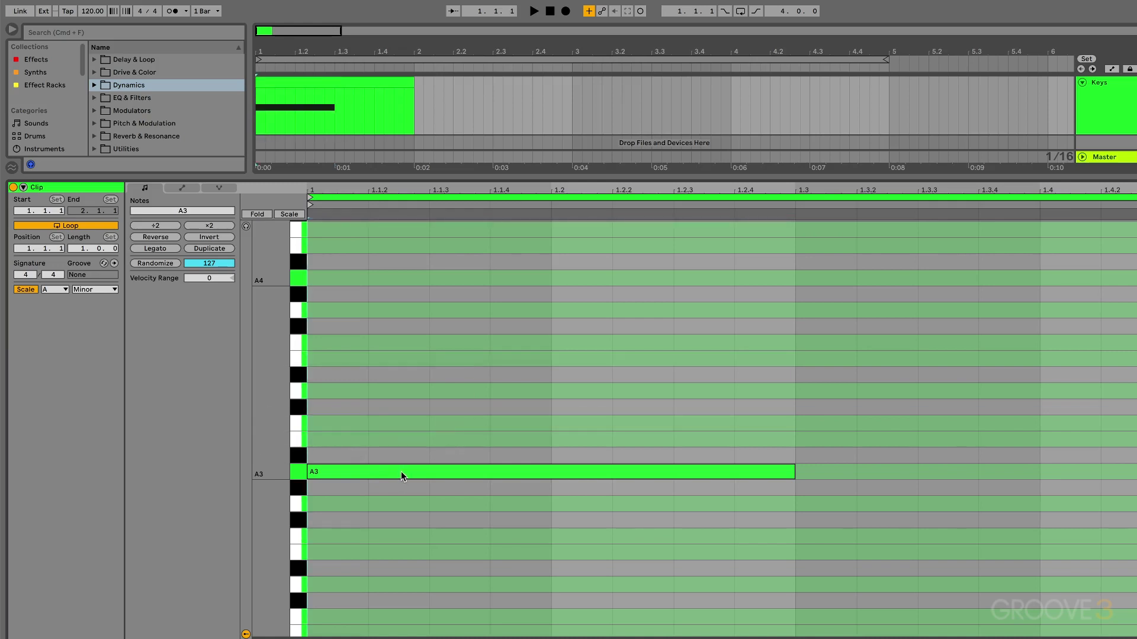
{"action": "left_click_drag", "start_coordinate": [400, 471], "coordinate": [392, 392]}
{"action": "left_click", "coordinate": [369, 471]}
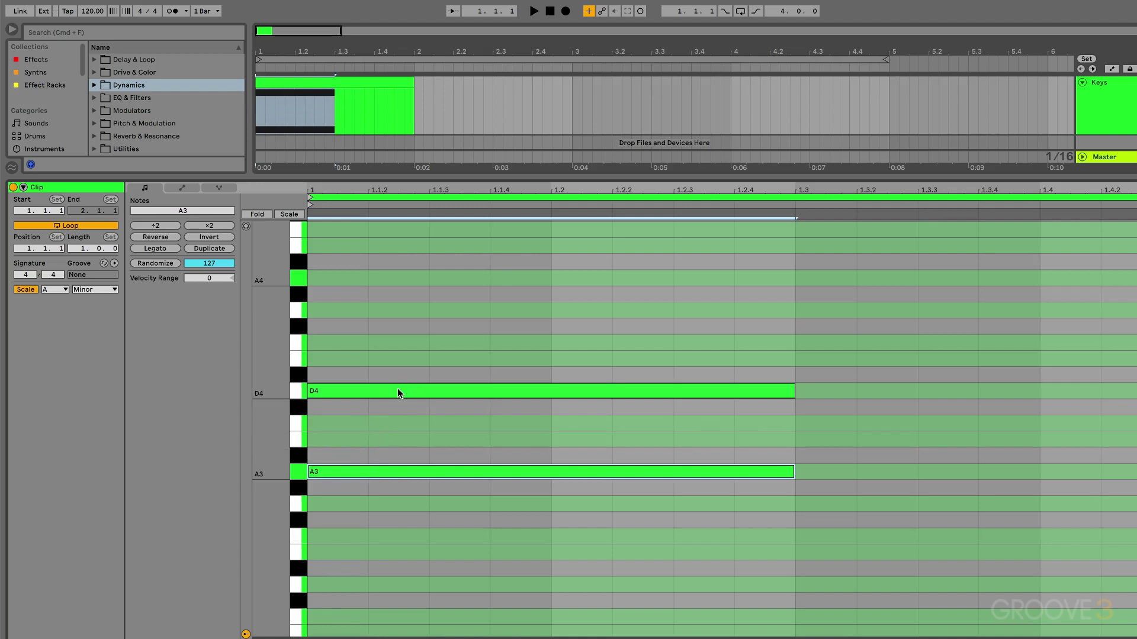
{"action": "left_click_drag", "start_coordinate": [398, 392], "coordinate": [397, 362]}
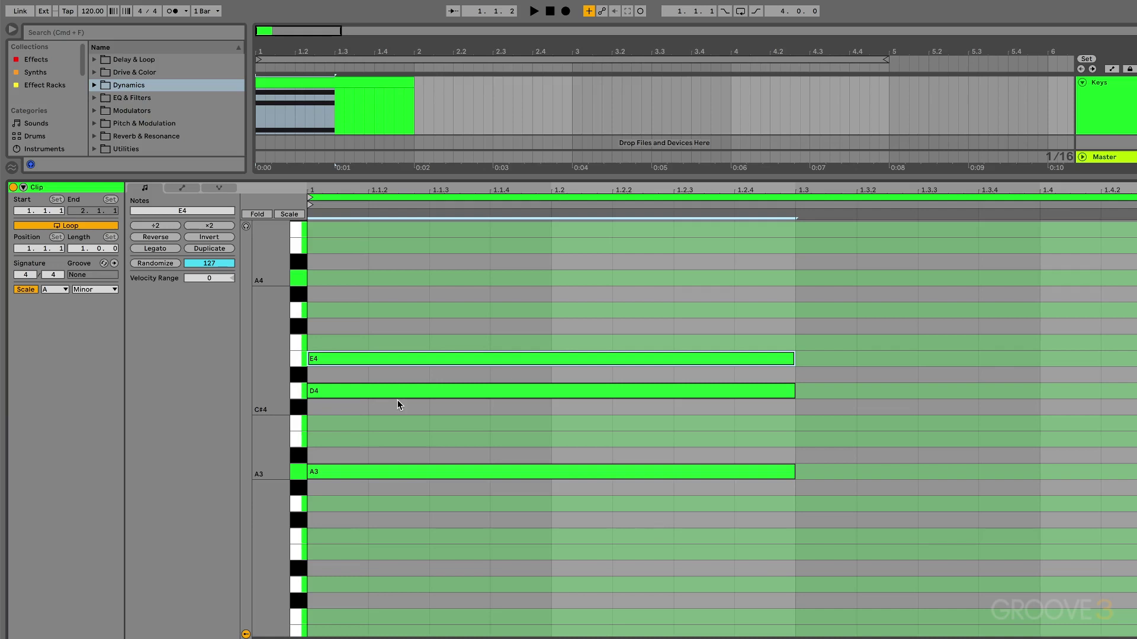
{"action": "key", "text": "space"}
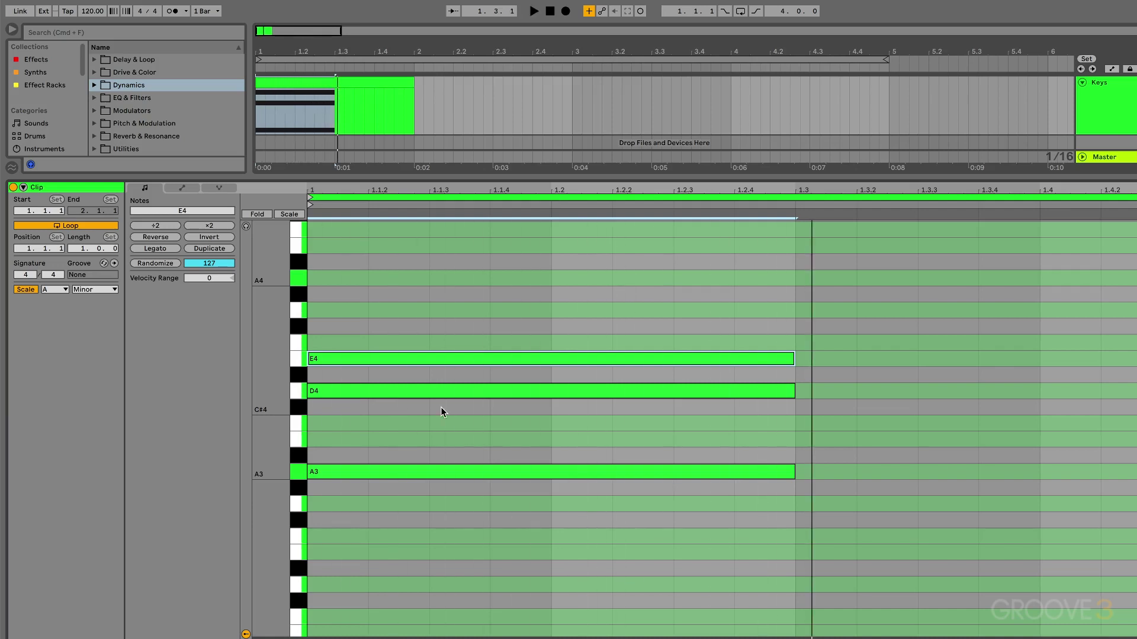
Move D4 back down to C4, copy E4 up to F4, and play the four-note chord.
{"action": "left_click_drag", "start_coordinate": [433, 395], "coordinate": [434, 423]}
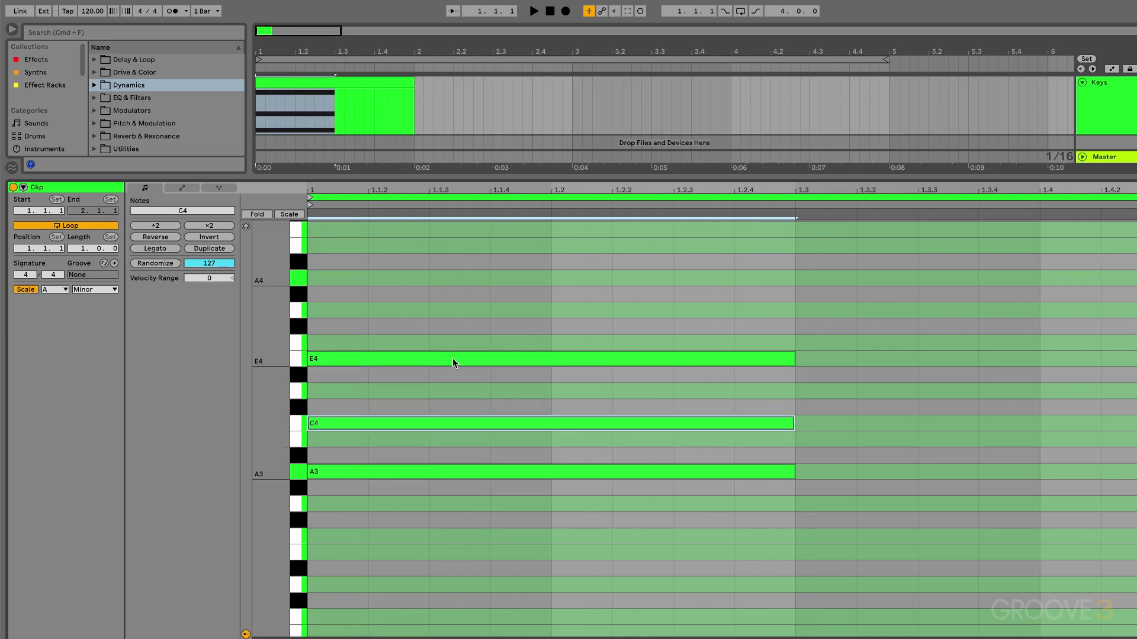
{"action": "left_click_drag", "start_coordinate": [451, 359], "coordinate": [451, 348]}
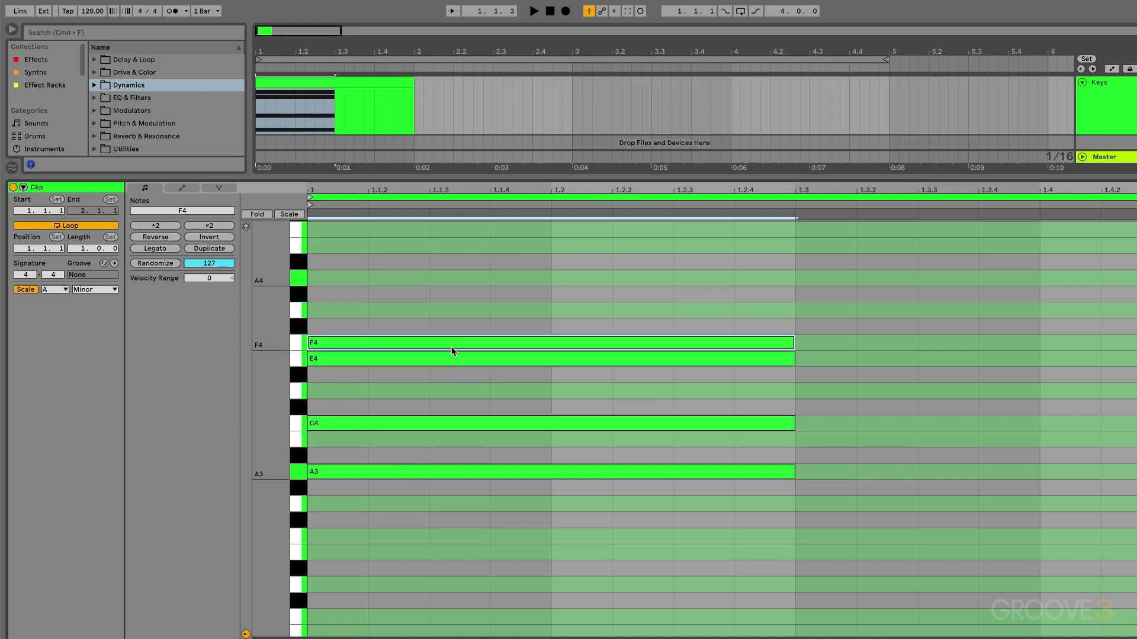
{"action": "key", "text": "space"}
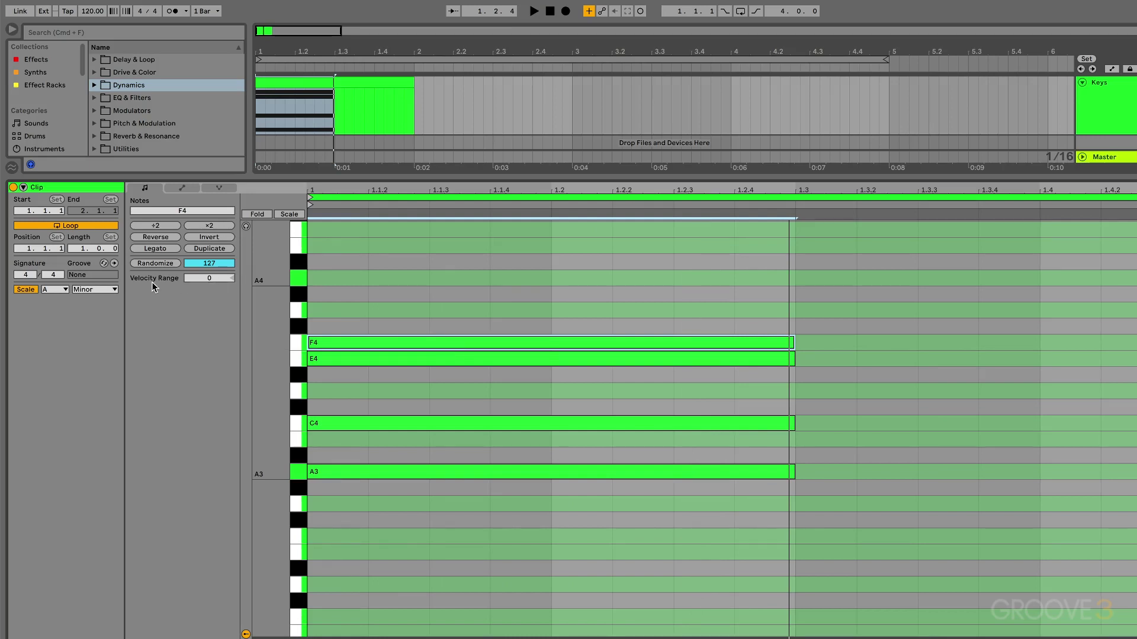
Set the scale root to F#/Gb and delete the C4, E4 and F4 notes.
{"action": "left_click", "coordinate": [55, 290]}
{"action": "left_click", "coordinate": [60, 365]}
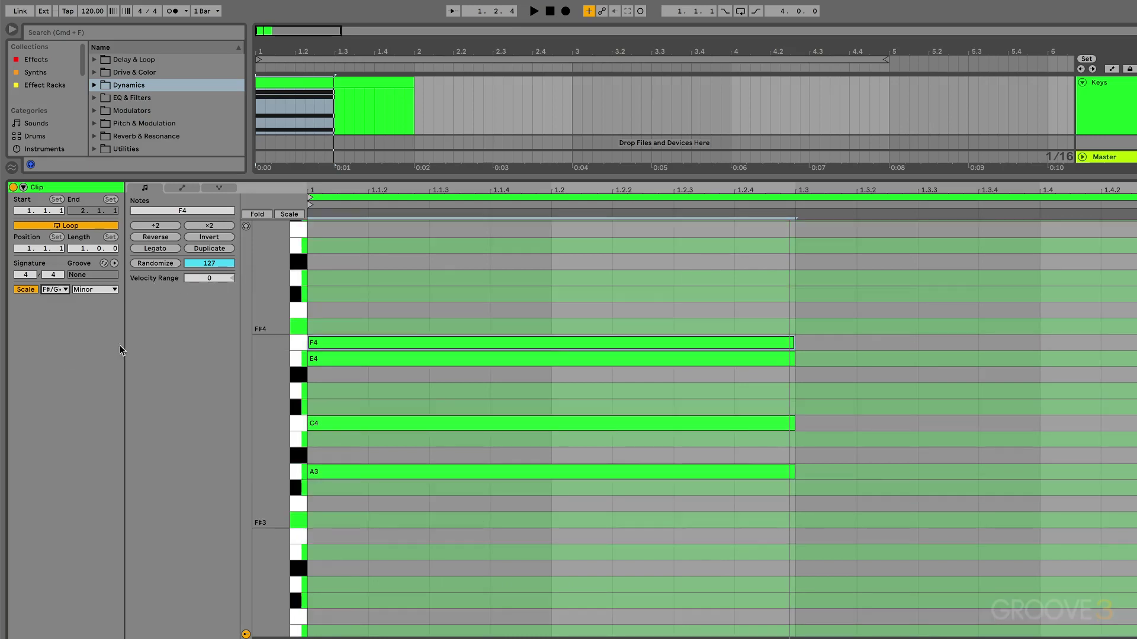
{"action": "left_click_drag", "start_coordinate": [442, 326], "coordinate": [462, 426]}
{"action": "key", "text": "Delete"}
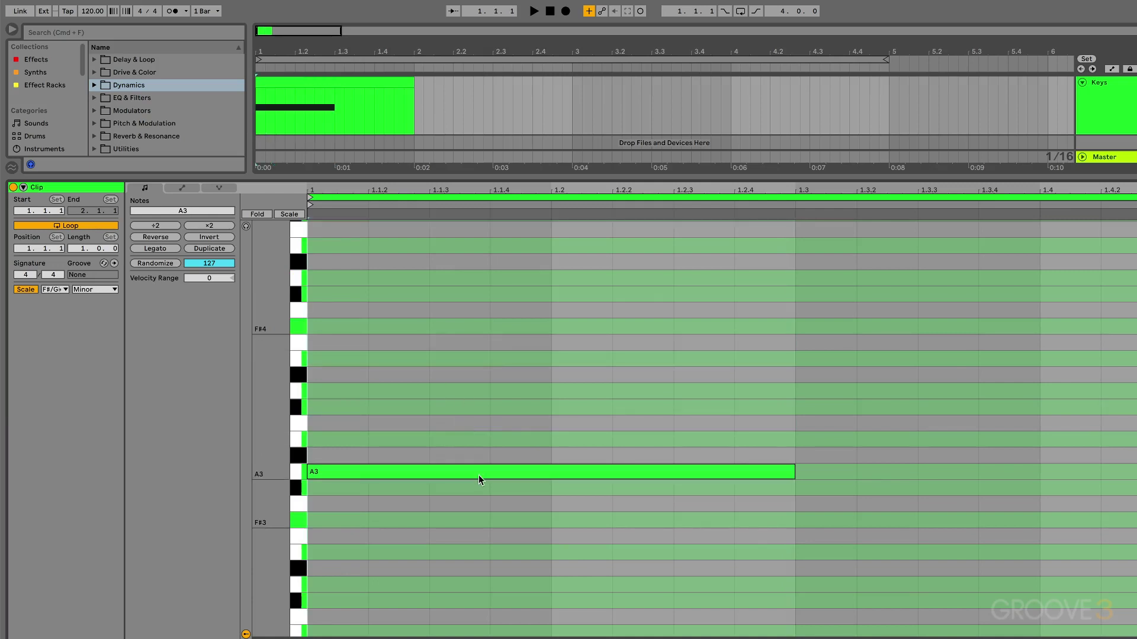
Add C#4 and E4, lengthen them to match A3, and play the A3, C#4, E4 chord.
{"action": "double_click", "coordinate": [343, 408]}
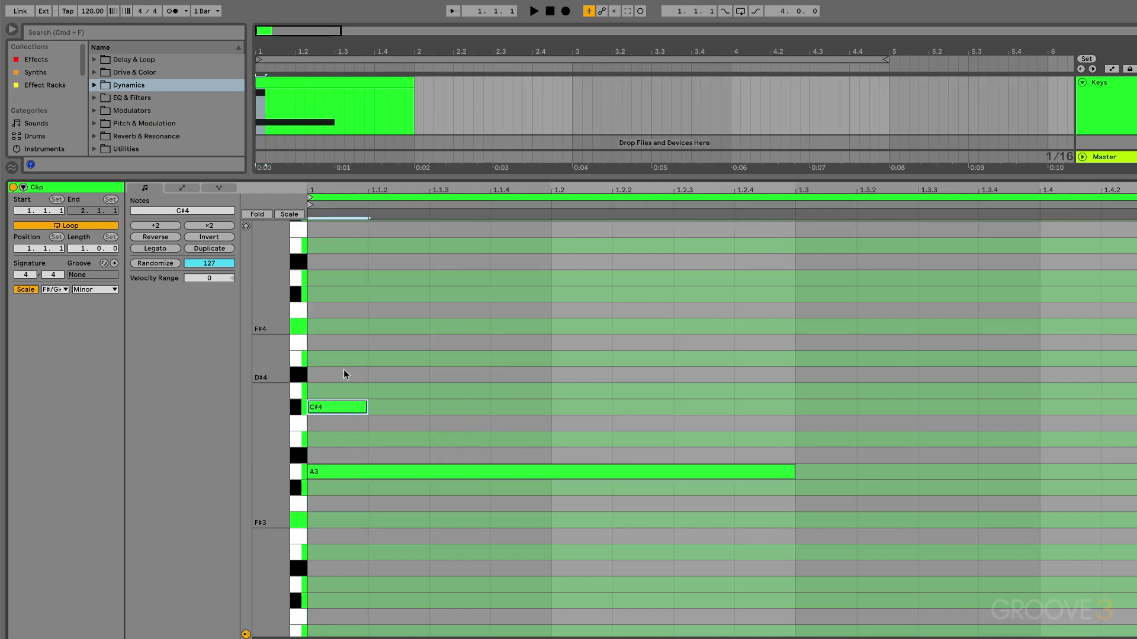
{"action": "double_click", "coordinate": [330, 359]}
{"action": "left_click_drag", "start_coordinate": [393, 351], "coordinate": [794, 436]}
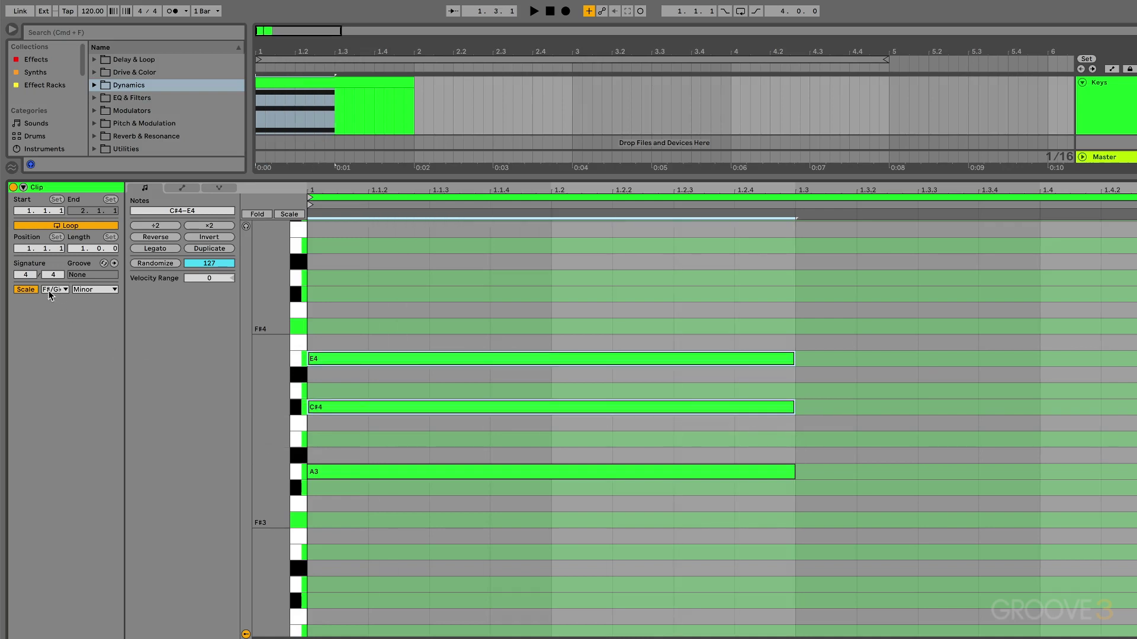
{"action": "key", "text": "space"}
{"action": "key", "text": "space"}
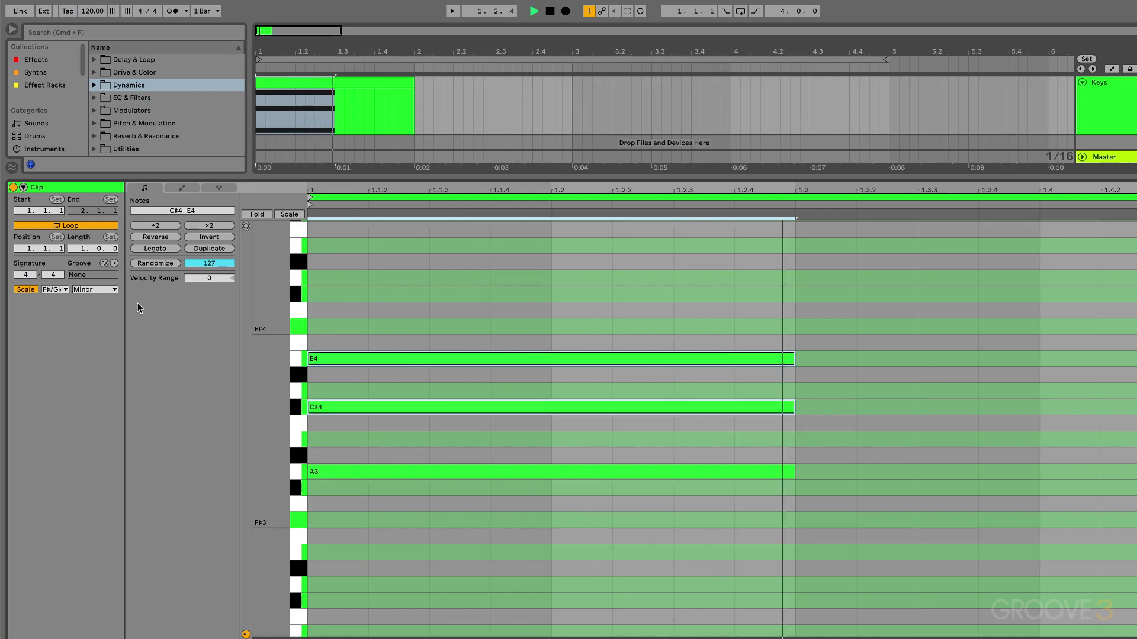